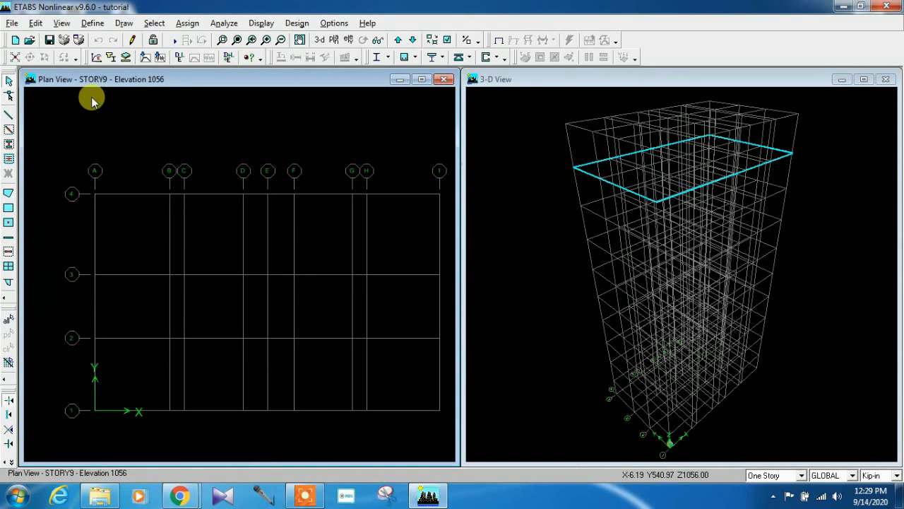
# Modify the SLAB1 section, keeping material CONC4 and setting its membrane and bending thicknesses to 6 in
pyautogui.click(94, 23)
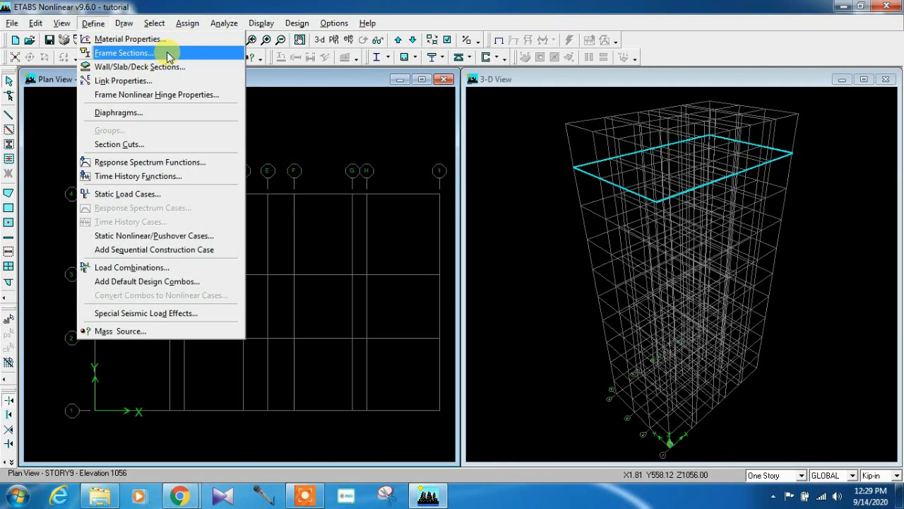
pyautogui.click(132, 73)
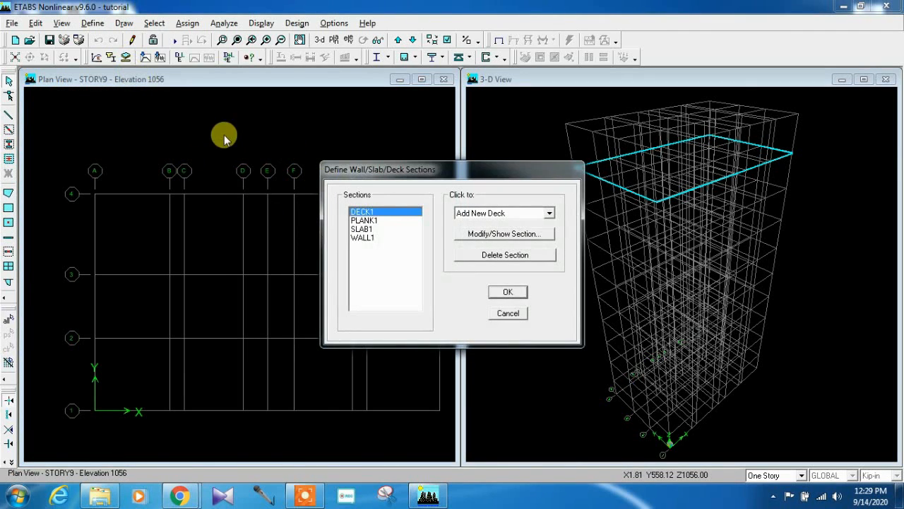
pyautogui.click(360, 229)
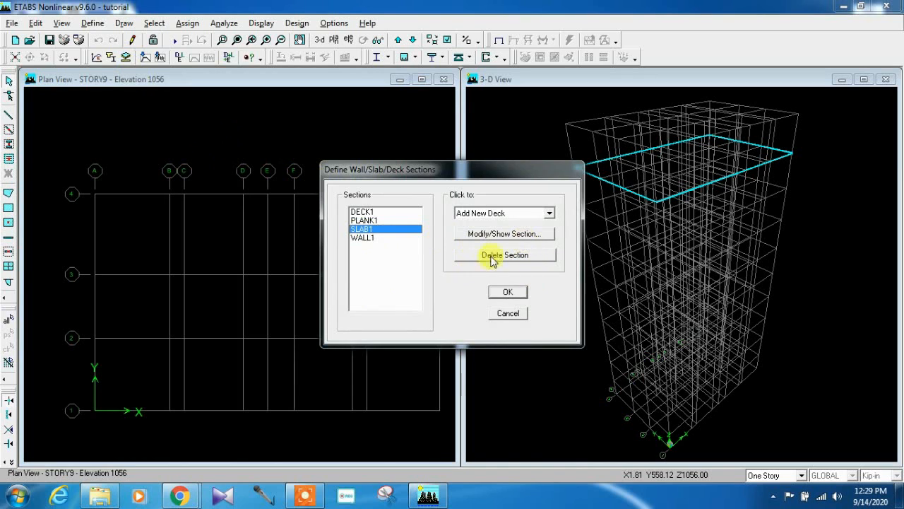
pyautogui.click(500, 236)
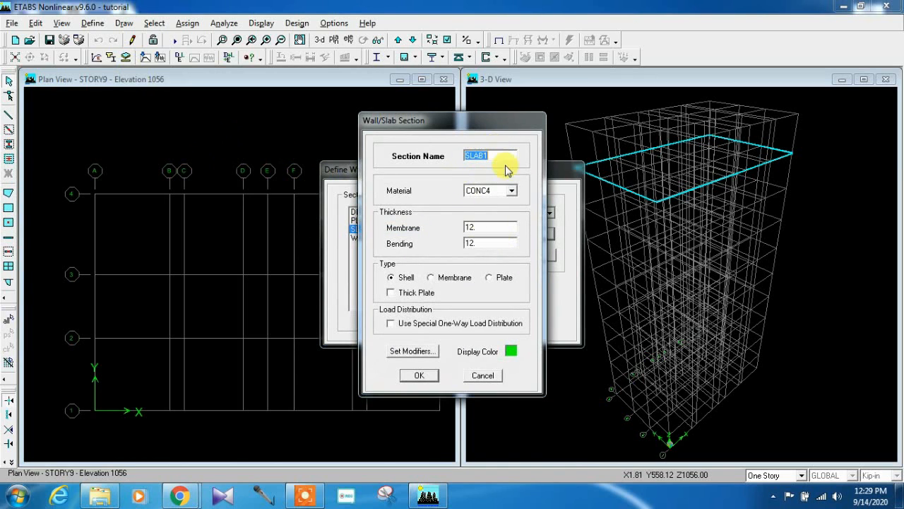
pyautogui.click(510, 190)
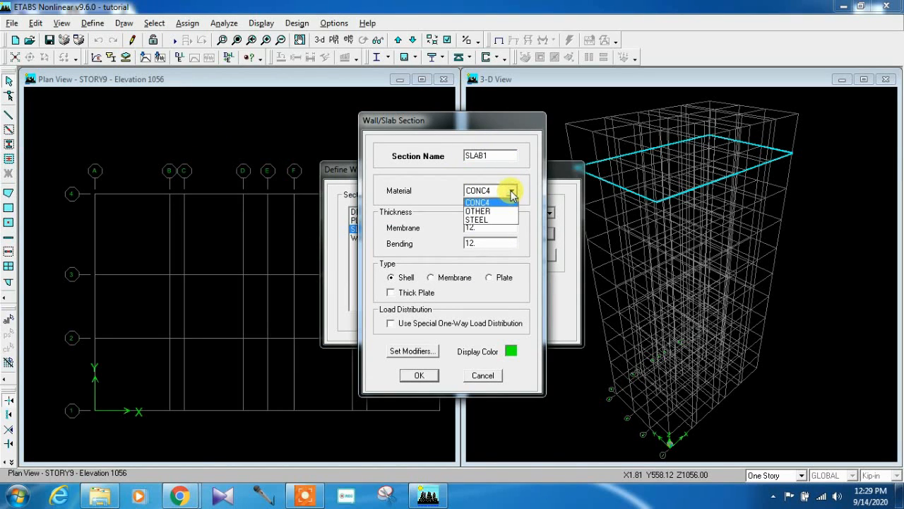
pyautogui.click(511, 191)
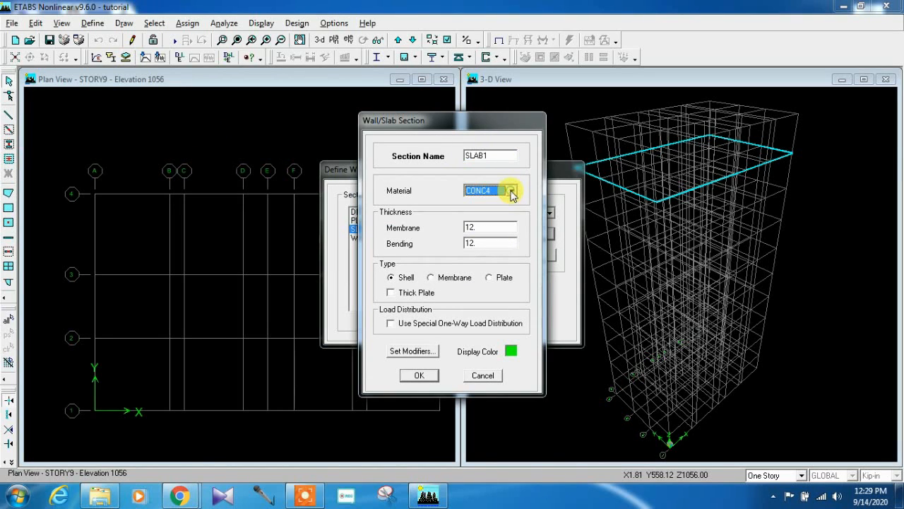
pyautogui.doubleClick(480, 227)
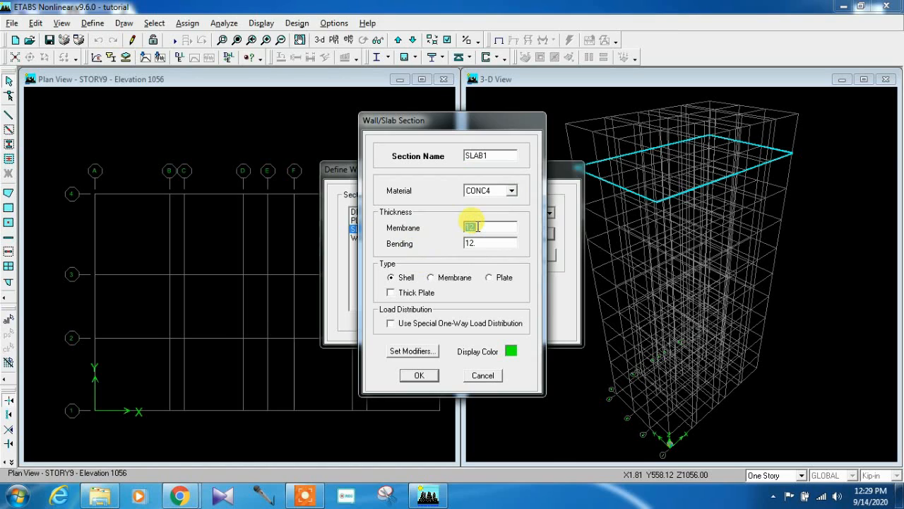
pyautogui.write('6')
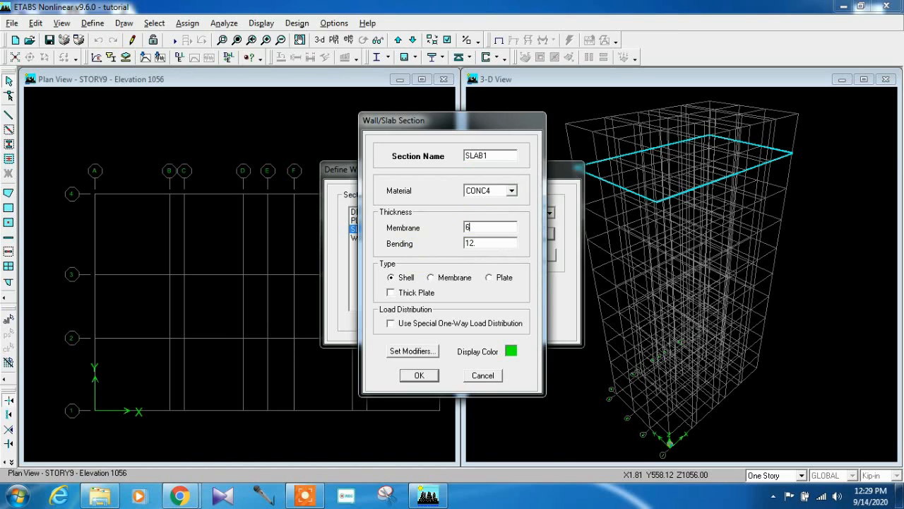
pyautogui.doubleClick(470, 242)
pyautogui.write('6')
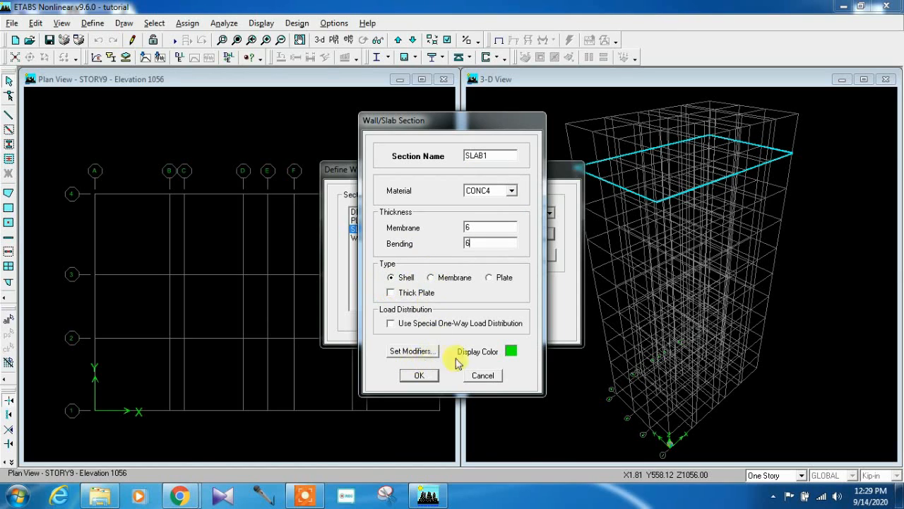
pyautogui.click(419, 375)
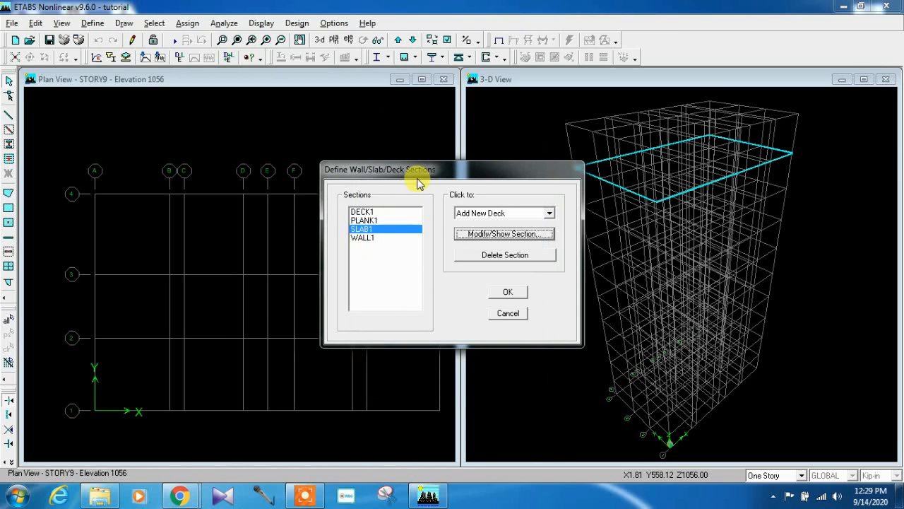
# Rename the WALL1 section as SW, set its membrane and bending thicknesses to 10 in, and accept the section definitions
pyautogui.moveTo(410, 170); pyautogui.dragTo(309, 140)
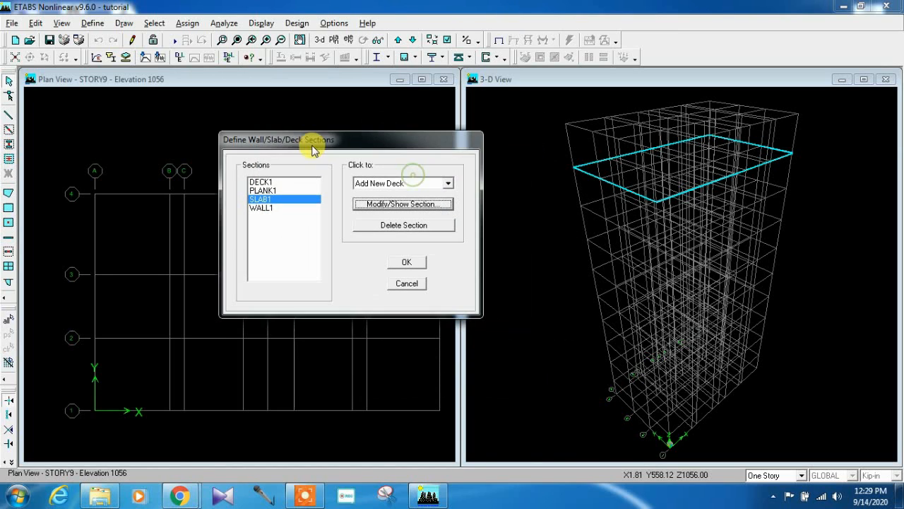
pyautogui.click(260, 209)
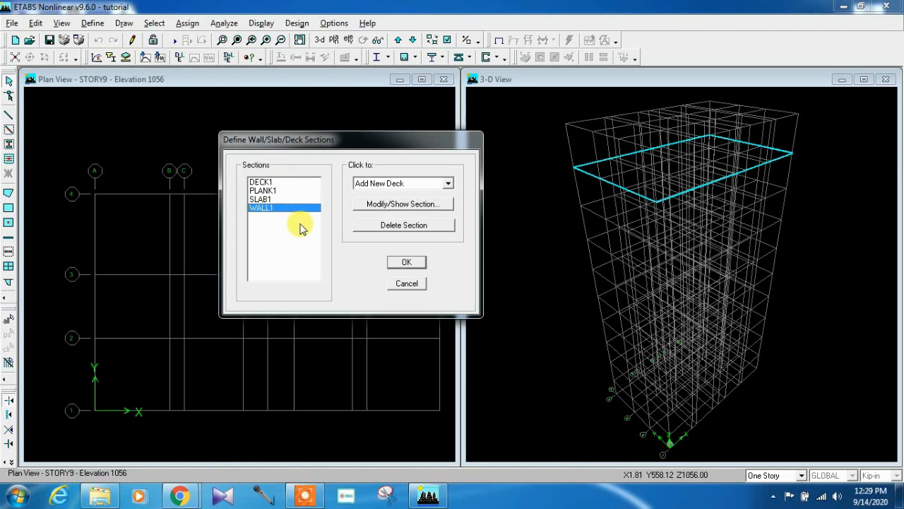
pyautogui.click(393, 209)
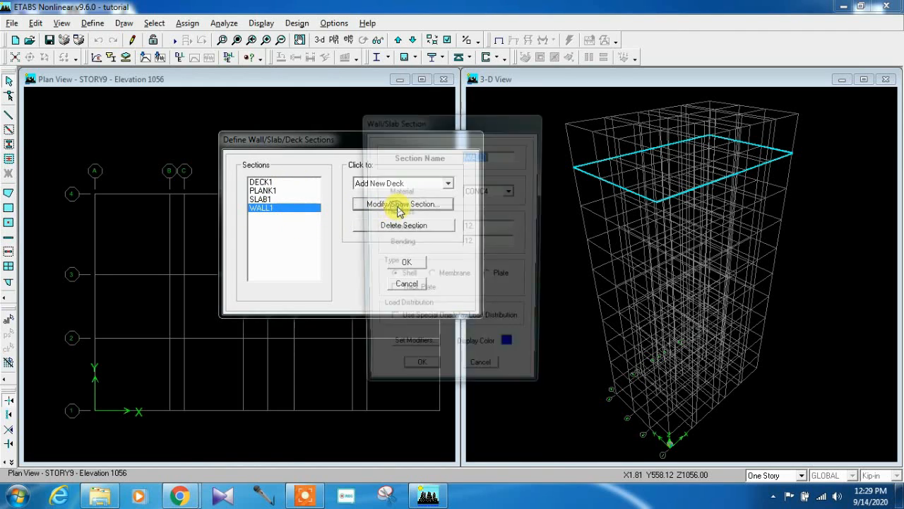
pyautogui.click(494, 156)
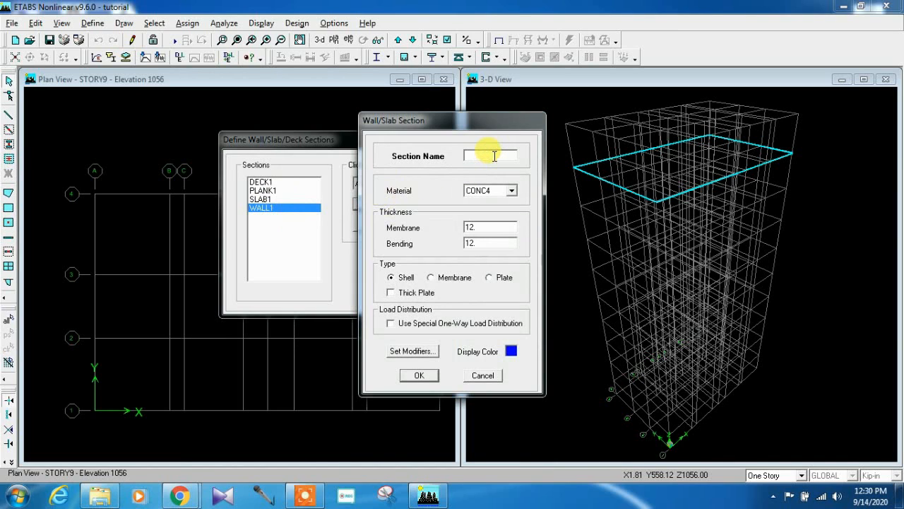
pyautogui.write('SW')
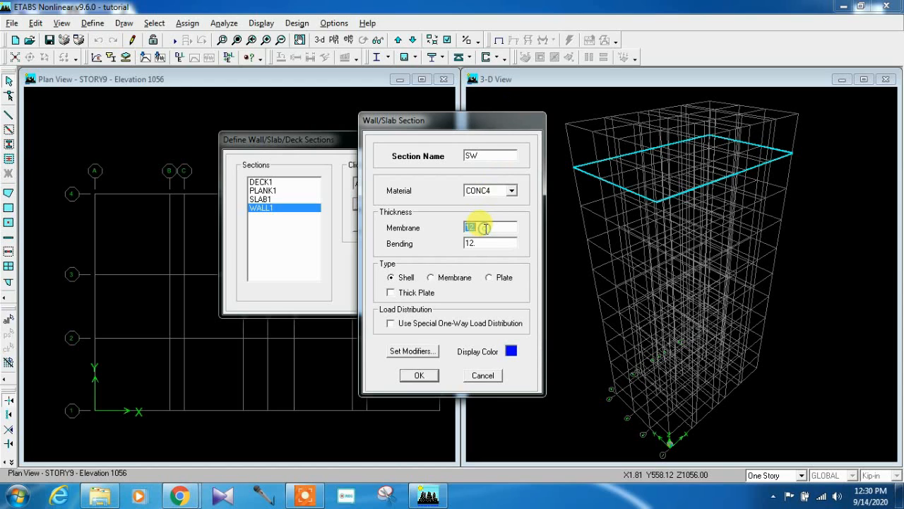
pyautogui.write('10')
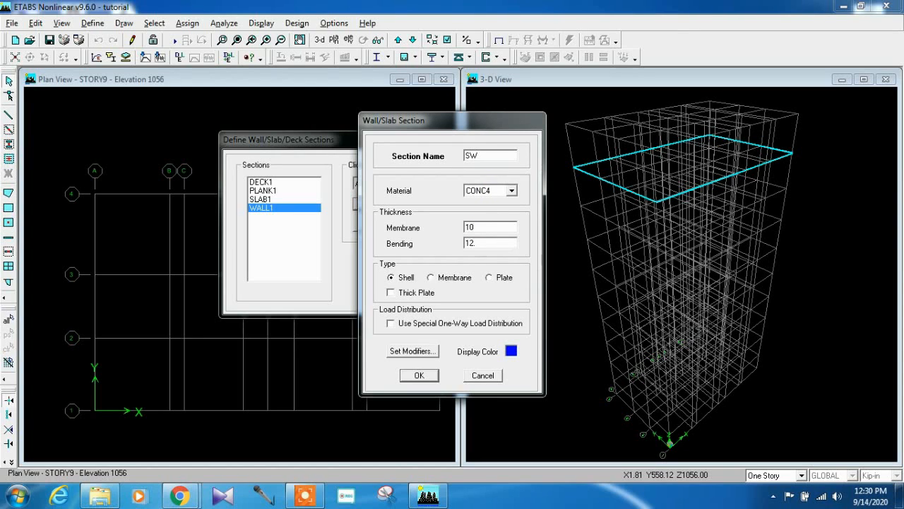
pyautogui.write('10')
pyautogui.click(412, 375)
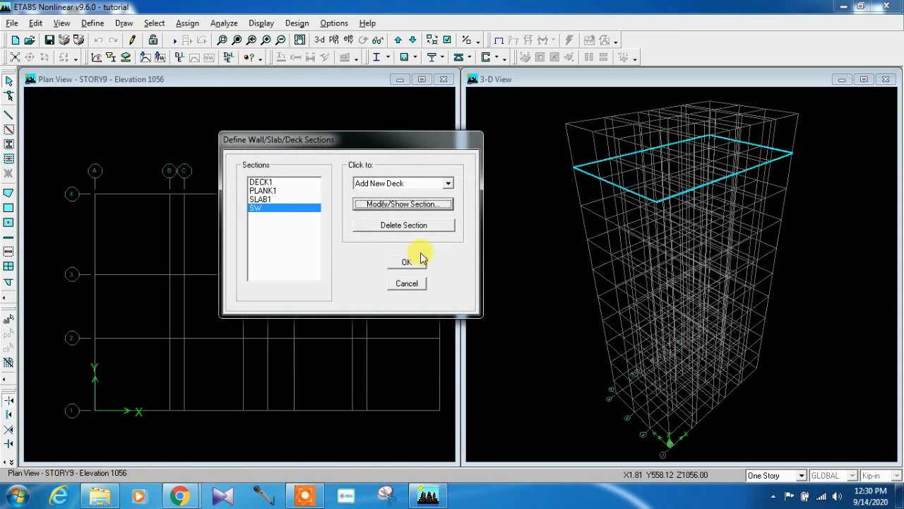
pyautogui.click(409, 261)
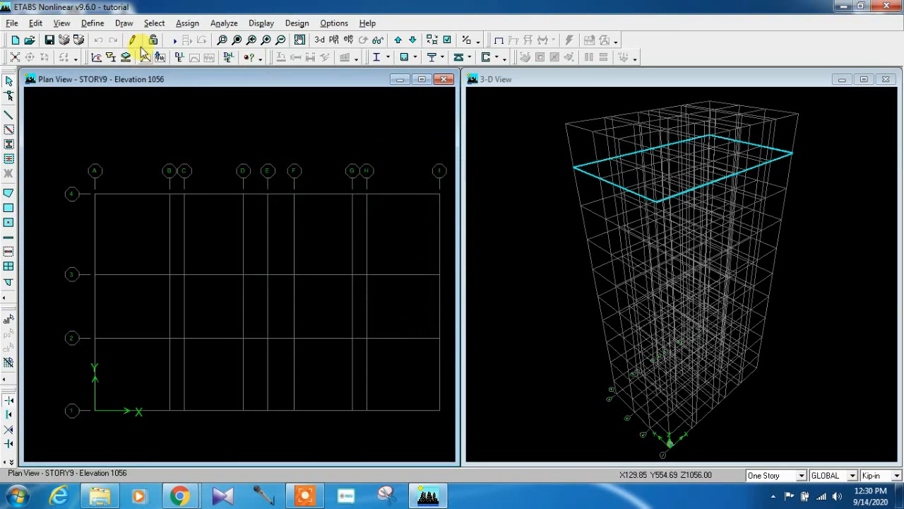
pyautogui.click(93, 22)
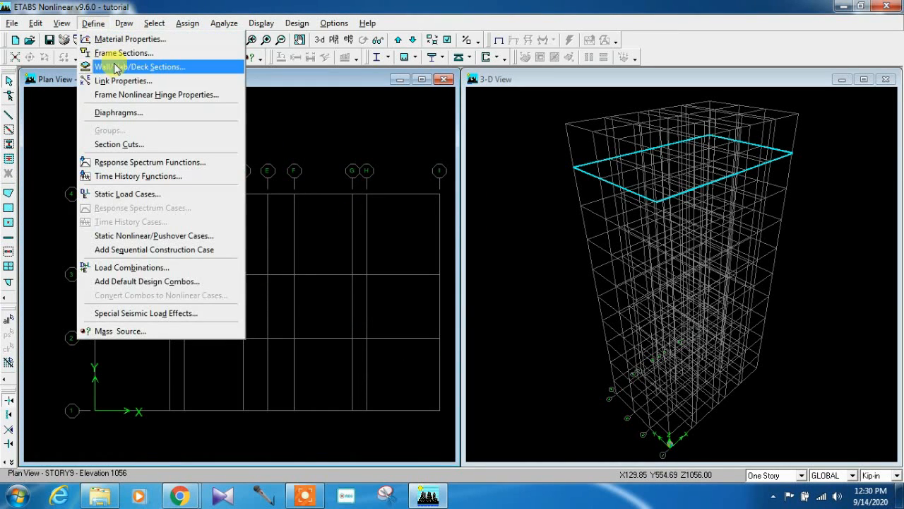
pyautogui.click(374, 123)
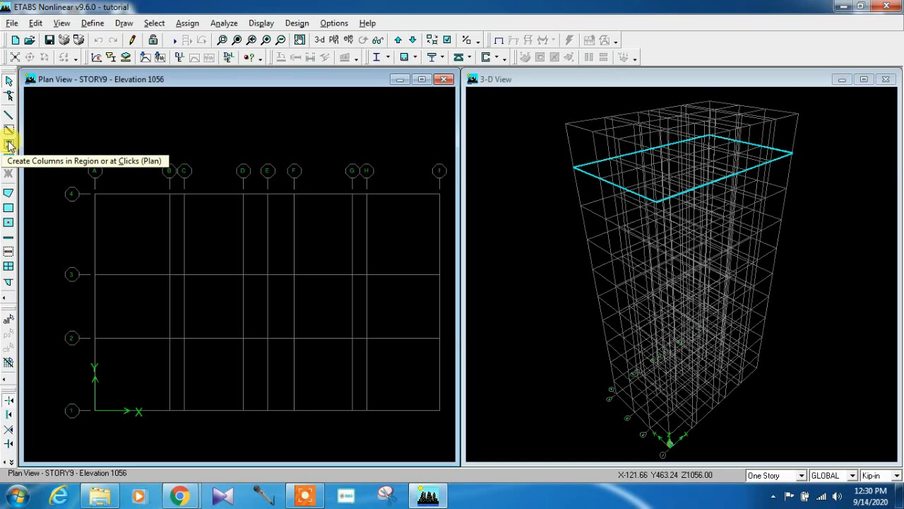
pyautogui.click(9, 145)
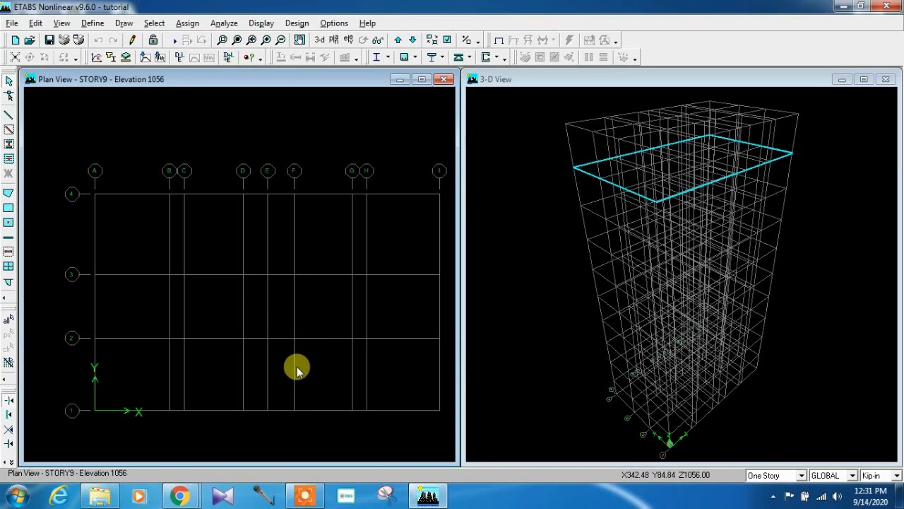
# Switch to the AutoCAD drawing sopon vai finar.dwg and close the dashboard and the tool palettes
pyautogui.click(843, 9)
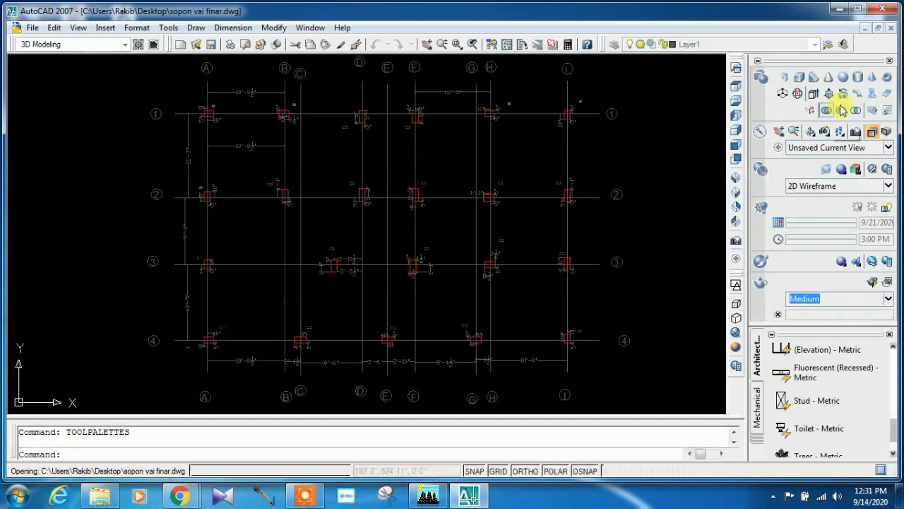
pyautogui.click(891, 60)
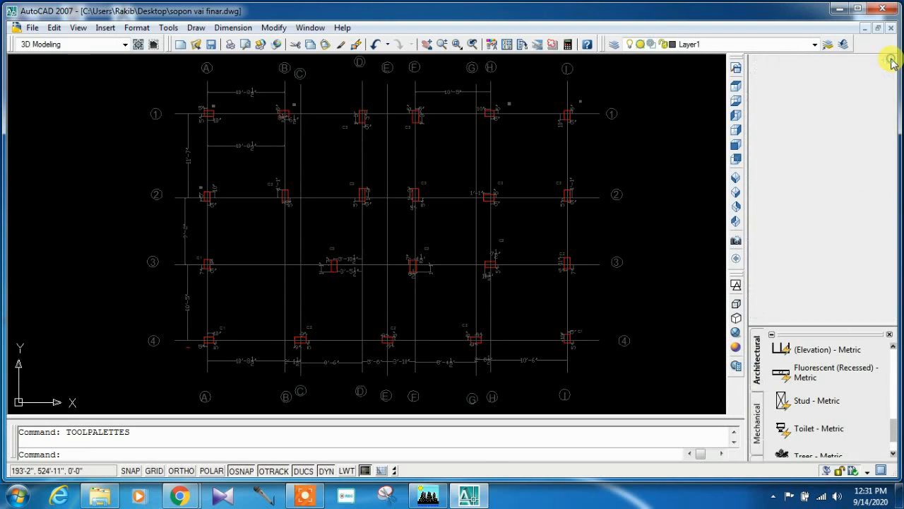
pyautogui.click(889, 62)
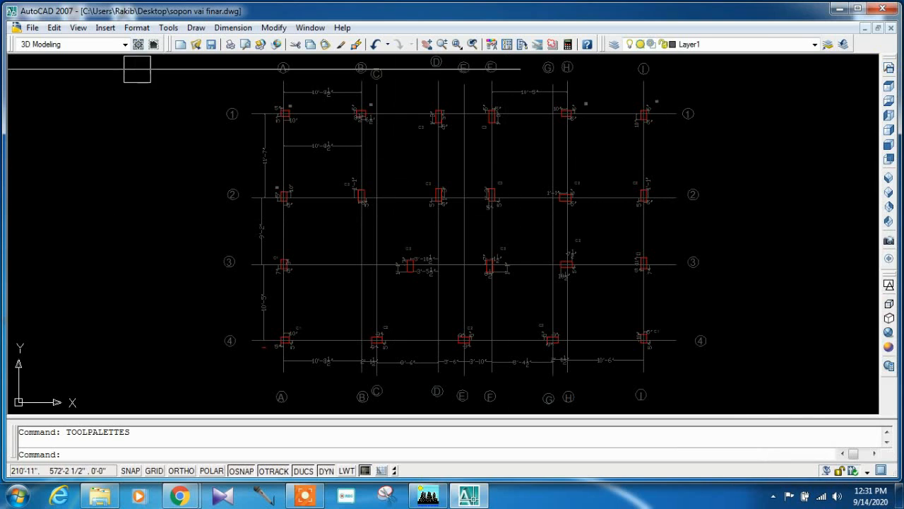
# Change the workspace to AutoCAD Classic and close the Sheet Set Manager
pyautogui.click(125, 44)
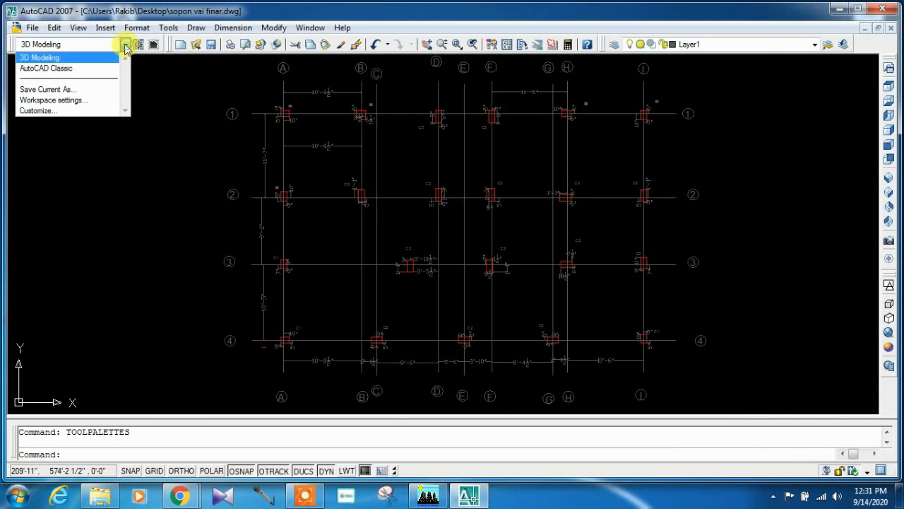
pyautogui.click(89, 71)
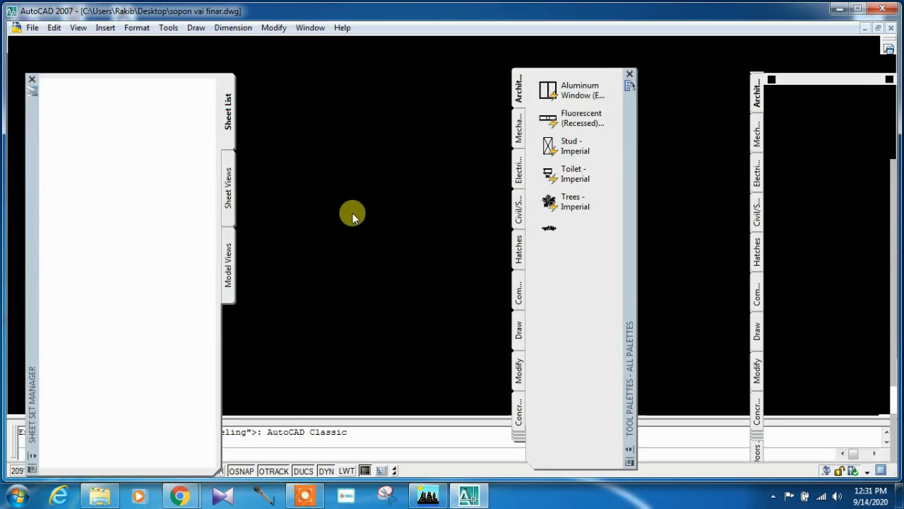
pyautogui.click(32, 79)
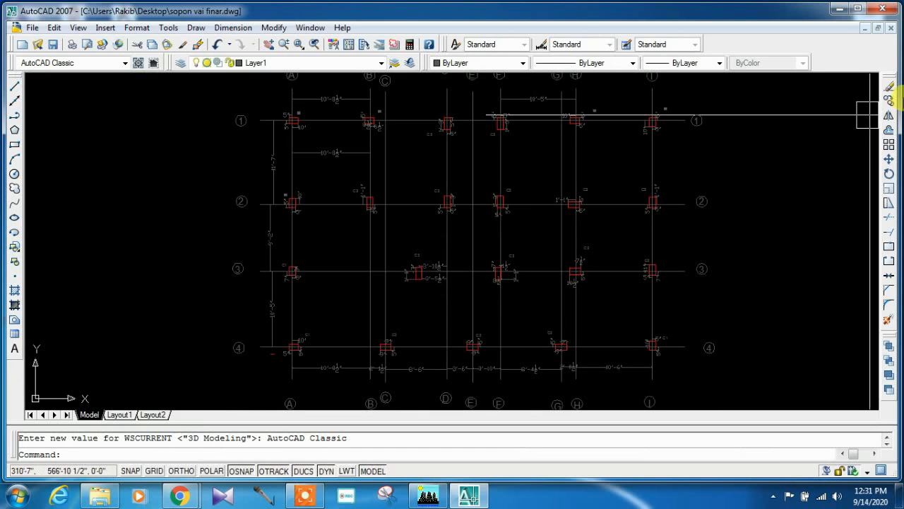
# Examine the column layout, the beam layout plan with its grid spacings, and the GB section detail in the drawing
pyautogui.scroll(-4, 468, 234)
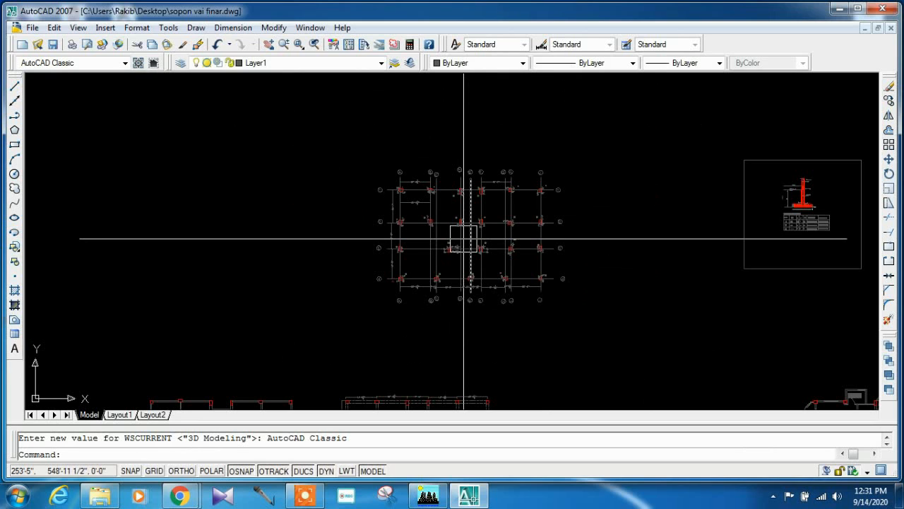
pyautogui.scroll(-2, 452, 283)
pyautogui.scroll(4, 446, 357)
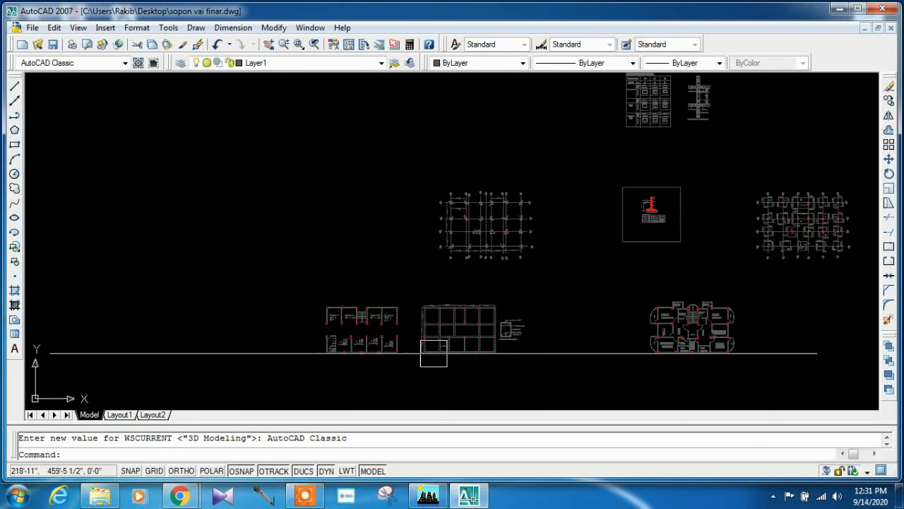
pyautogui.scroll(2, 510, 363)
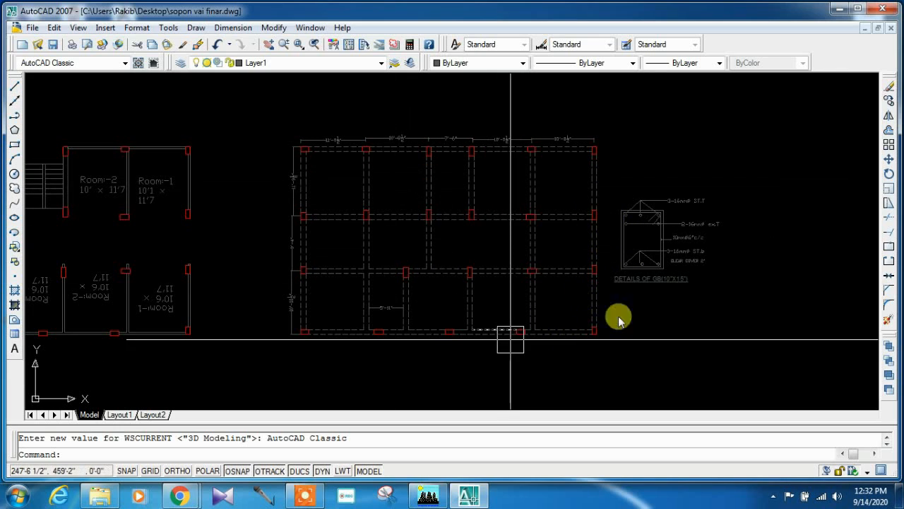
pyautogui.scroll(5, 712, 270)
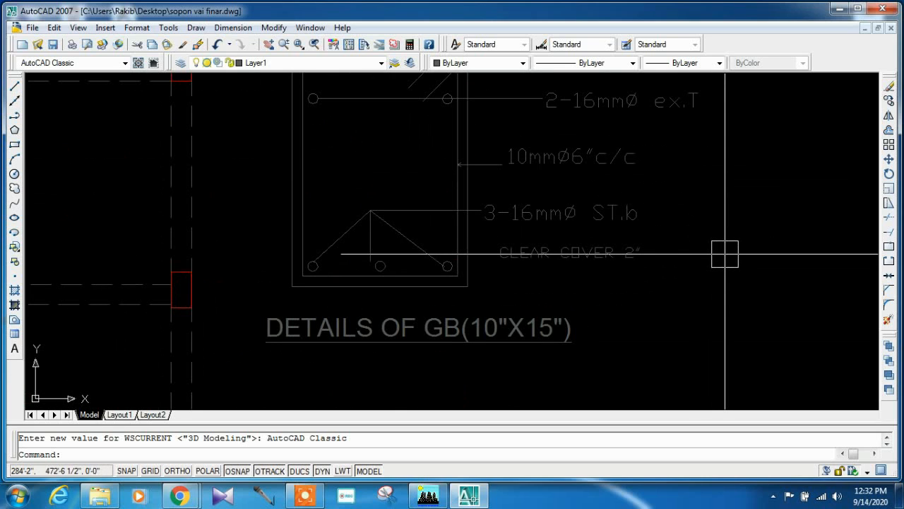
pyautogui.scroll(-5, 725, 253)
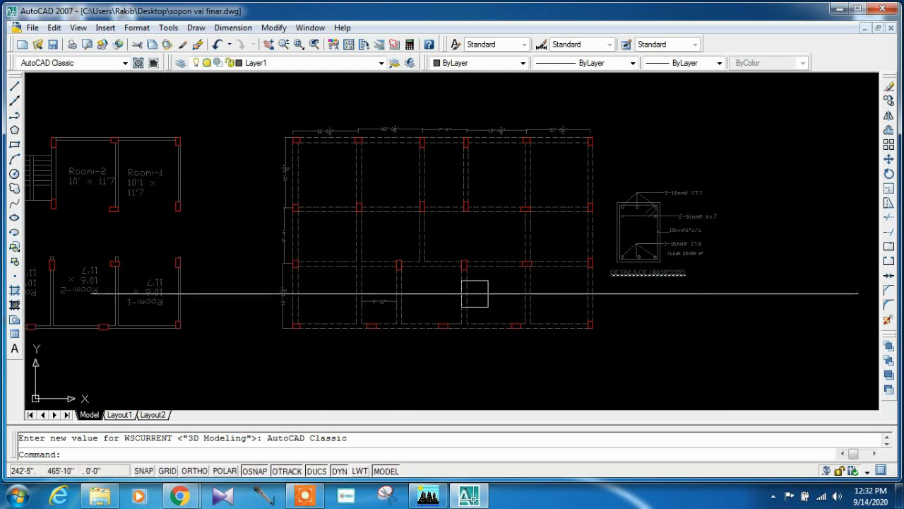
pyautogui.scroll(5, 392, 312)
pyautogui.scroll(-5, 392, 312)
pyautogui.scroll(5, 360, 305)
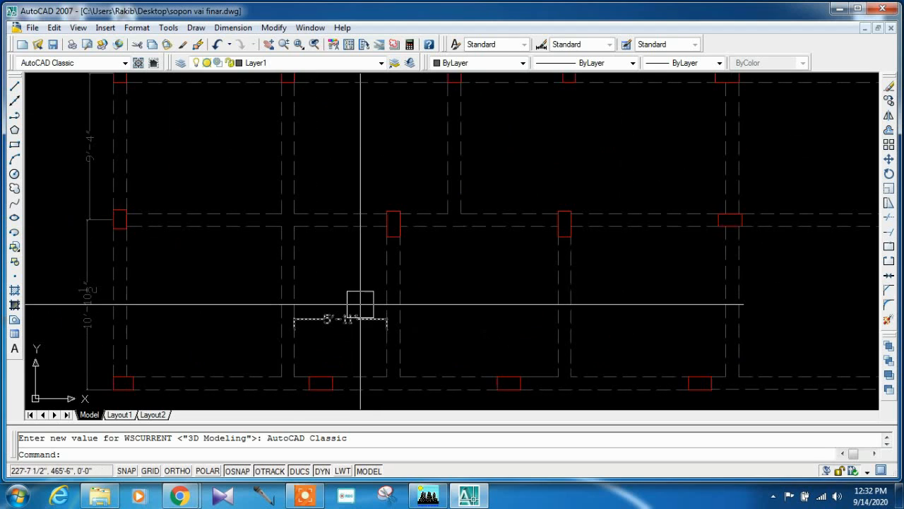
pyautogui.scroll(-4, 360, 305)
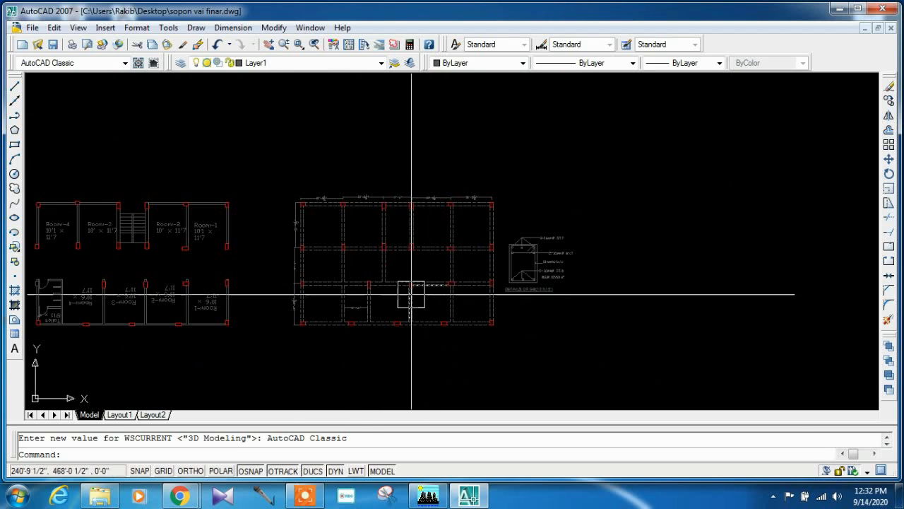
pyautogui.scroll(2, 411, 298)
pyautogui.scroll(2, 411, 298)
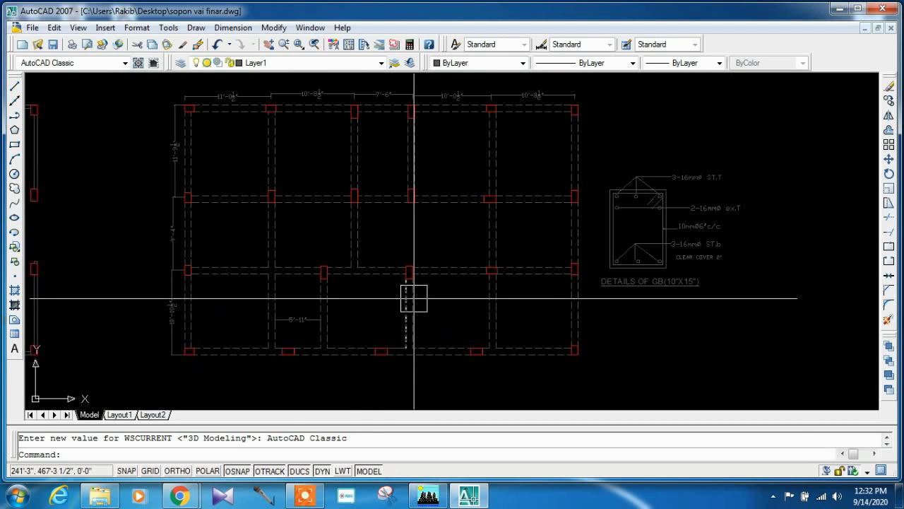
# Compare the beam layout plan in the AutoCAD drawing with the STORY9 plan grid in ETABS
pyautogui.scroll(-3, 414, 298)
pyautogui.scroll(2, 414, 298)
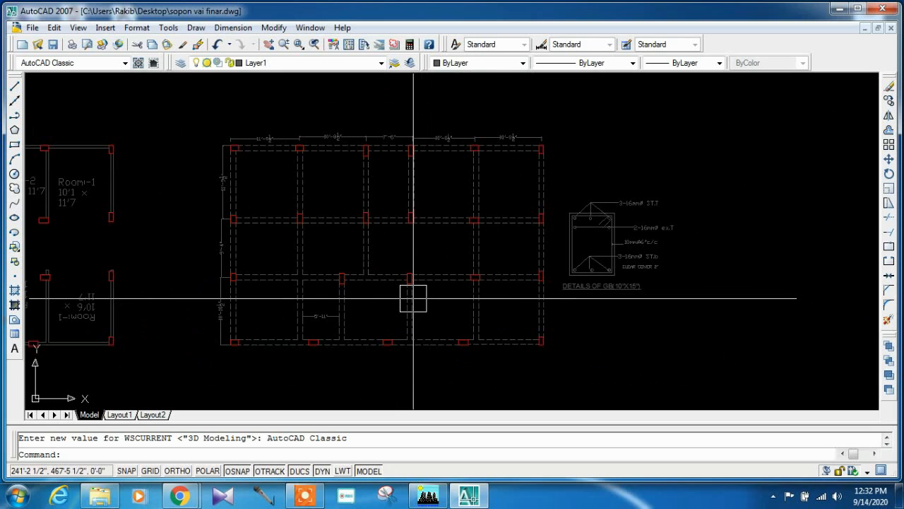
pyautogui.scroll(1, 414, 298)
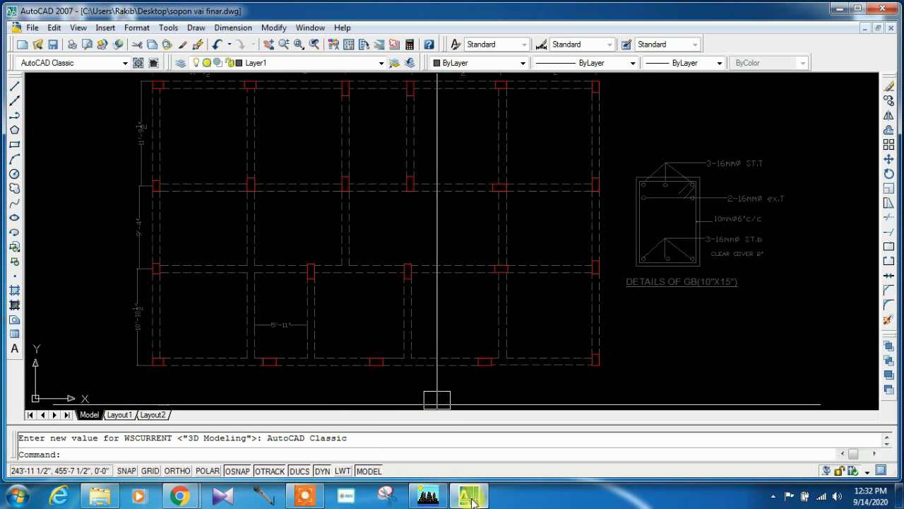
pyautogui.click(428, 496)
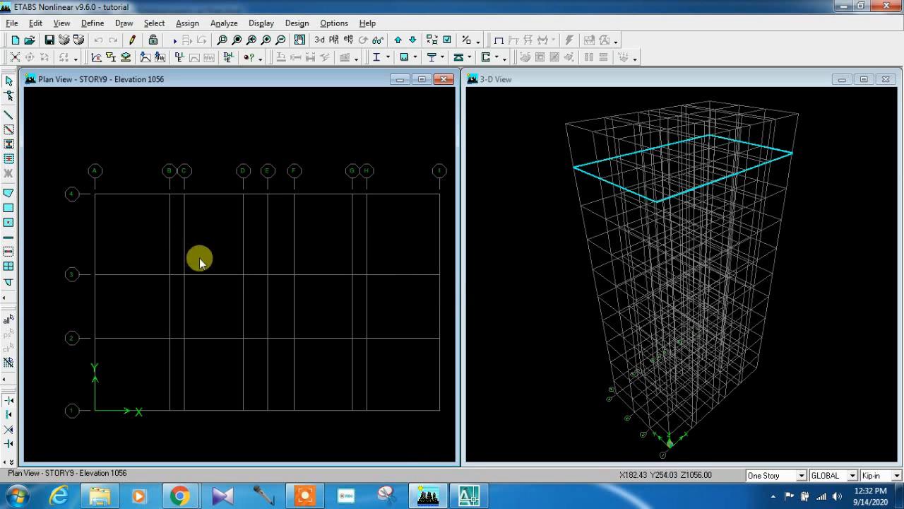
pyautogui.click(437, 502)
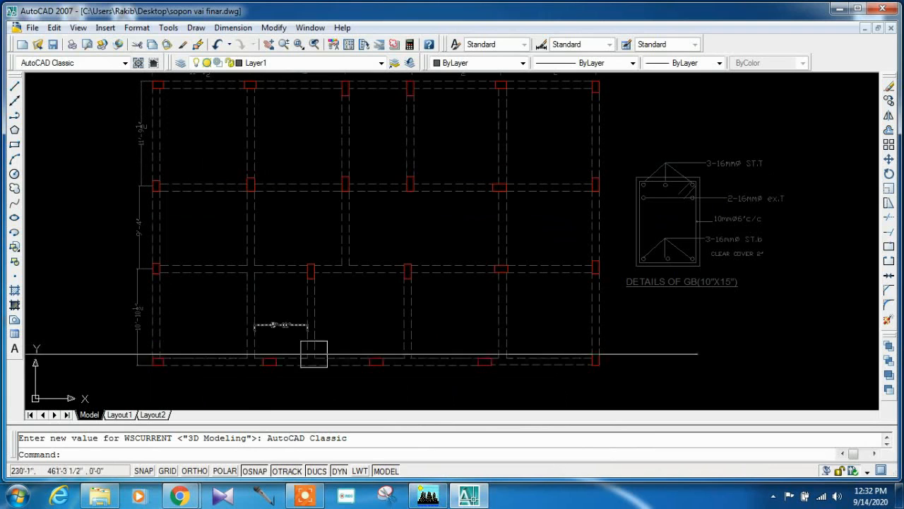
pyautogui.click(440, 499)
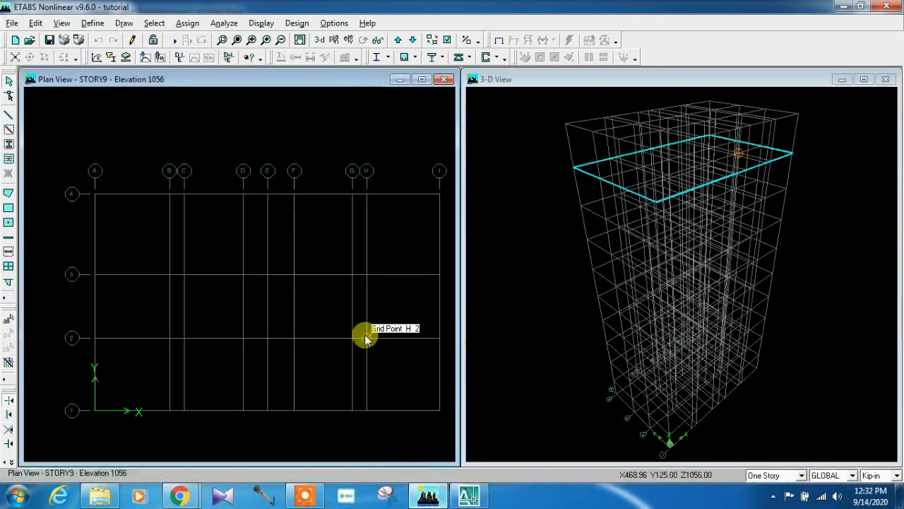
# Start drawing line objects in the STORY9 plan with line type Frame and section property B1
pyautogui.click(9, 117)
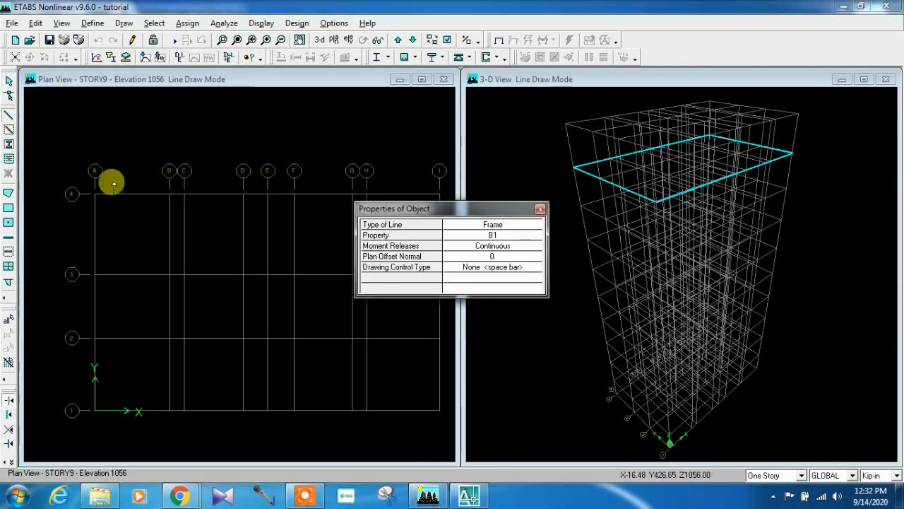
pyautogui.click(501, 237)
pyautogui.click(536, 238)
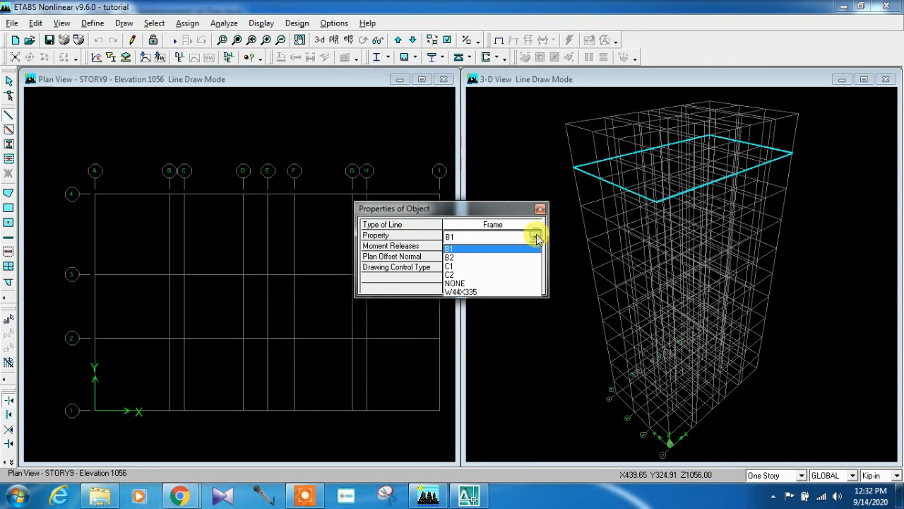
pyautogui.click(501, 249)
pyautogui.click(515, 224)
pyautogui.click(523, 226)
pyautogui.click(522, 226)
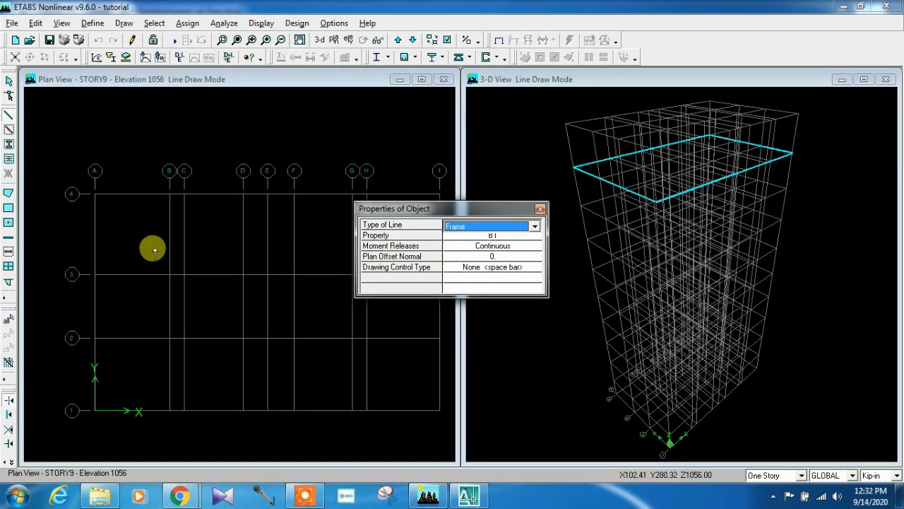
# Draw B1 beams along grid lines A and B from grid 4 to grid 1, checking the AutoCAD beam plan between them
pyautogui.click(94, 192)
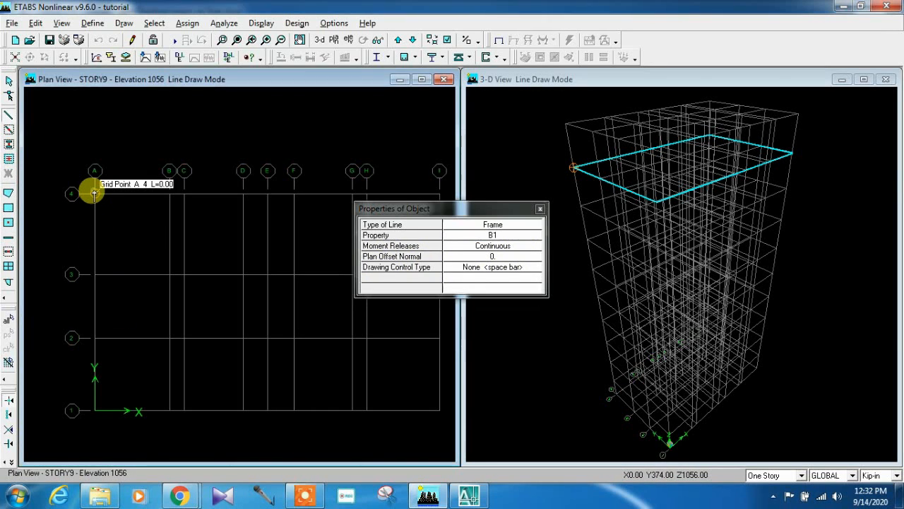
pyautogui.click(95, 274)
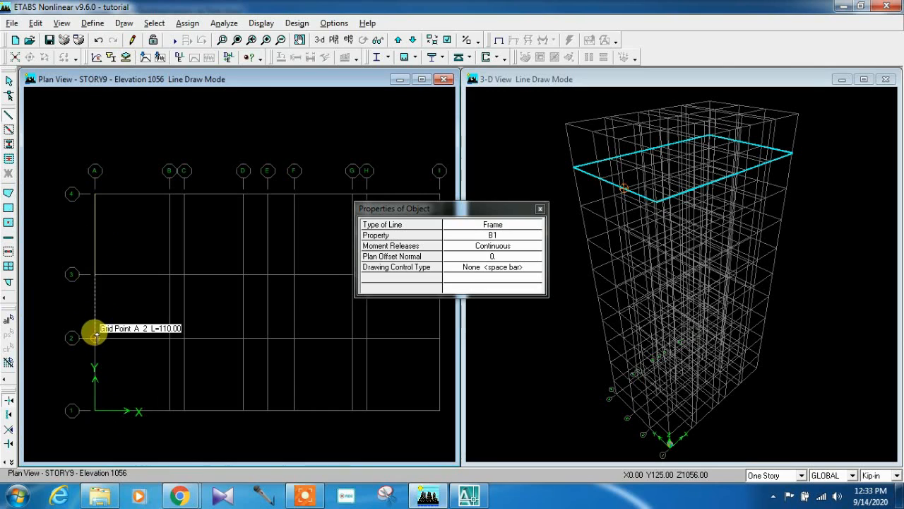
pyautogui.click(95, 337)
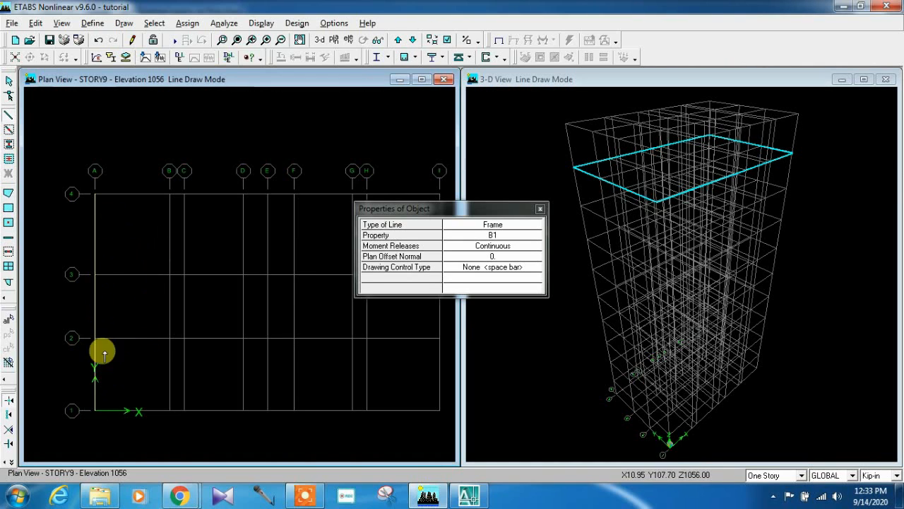
pyautogui.click(466, 500)
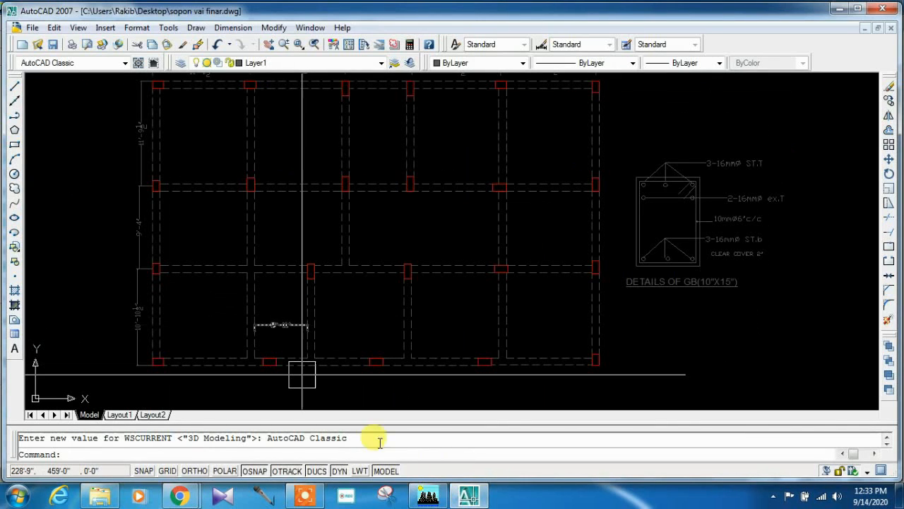
pyautogui.click(441, 500)
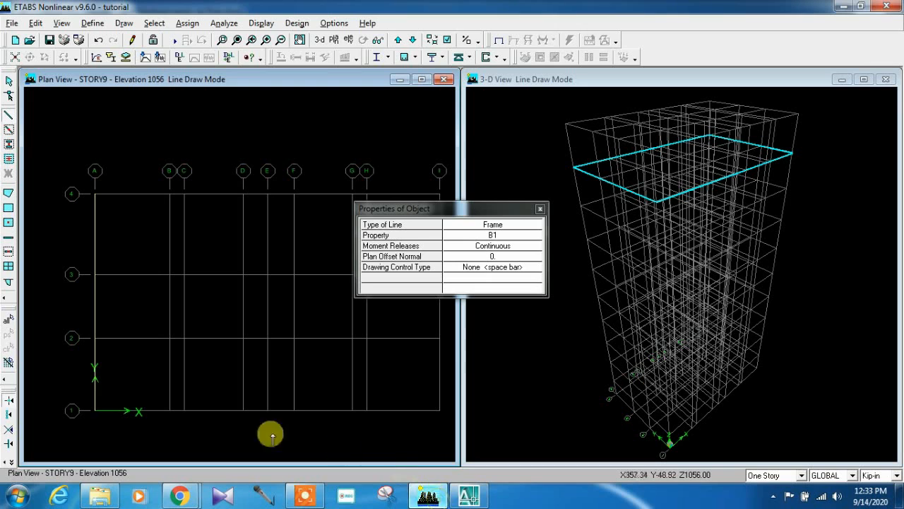
pyautogui.click(168, 193)
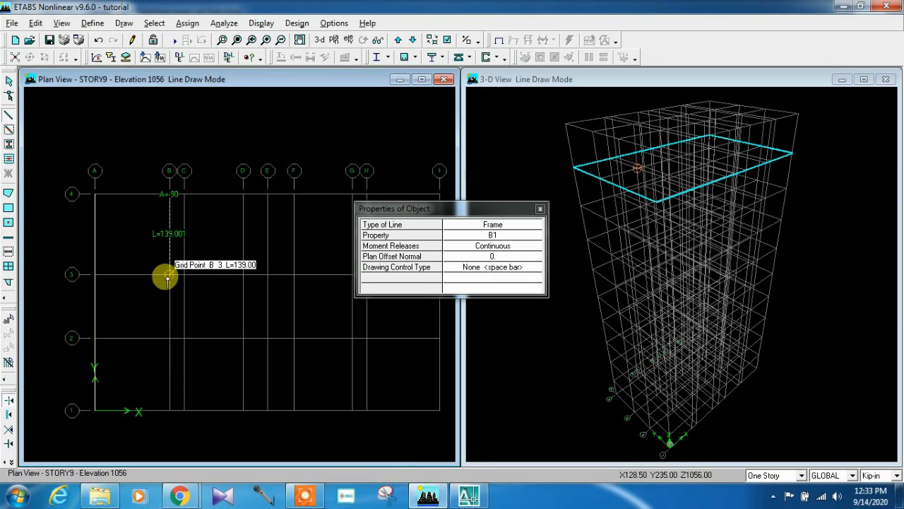
pyautogui.click(170, 337)
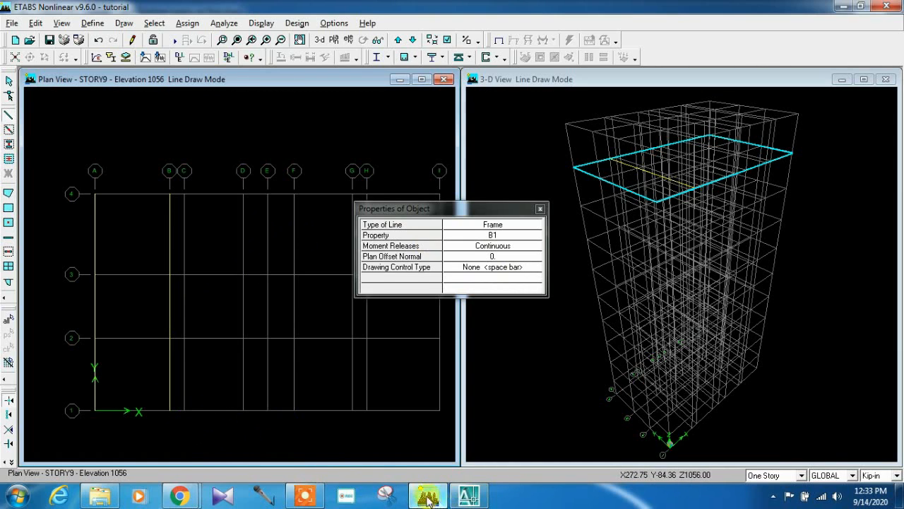
# Draw B1 beams on grid lines D and F between grids 1 and 2, consulting the AutoCAD plan for each
pyautogui.click(469, 497)
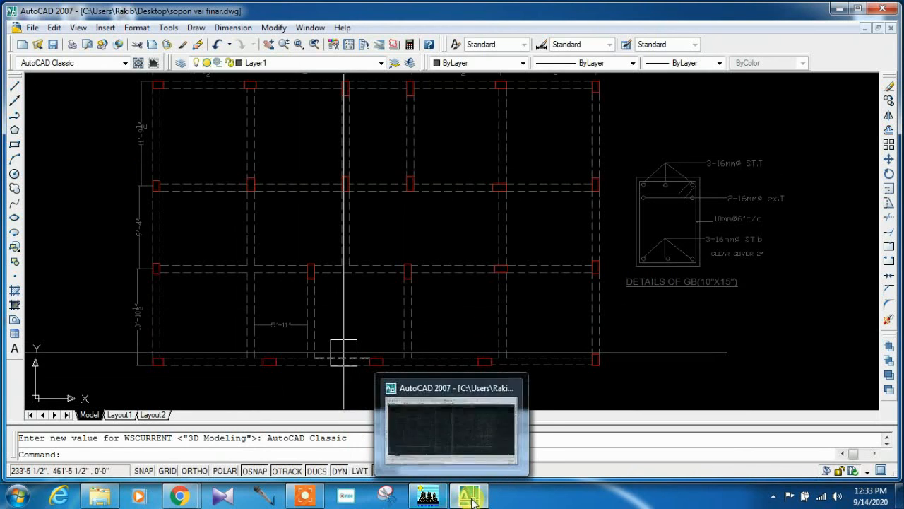
pyautogui.click(436, 499)
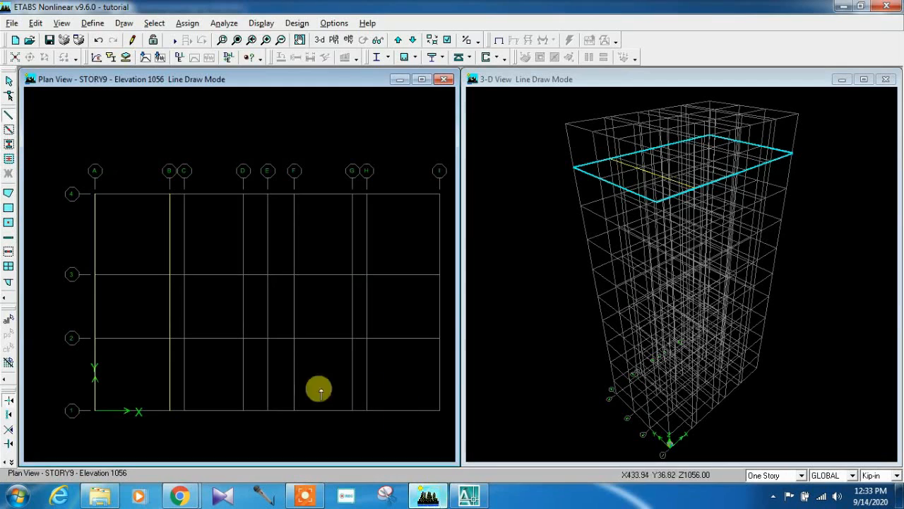
pyautogui.click(243, 408)
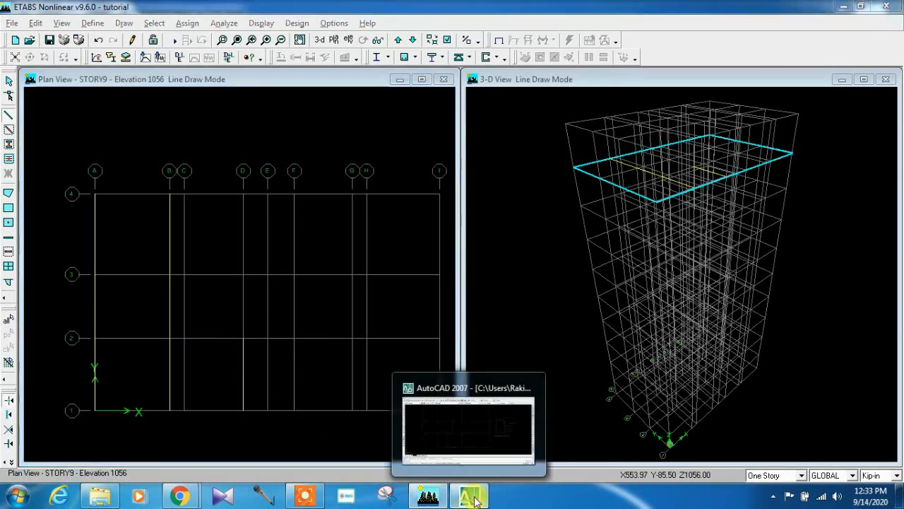
pyautogui.click(475, 500)
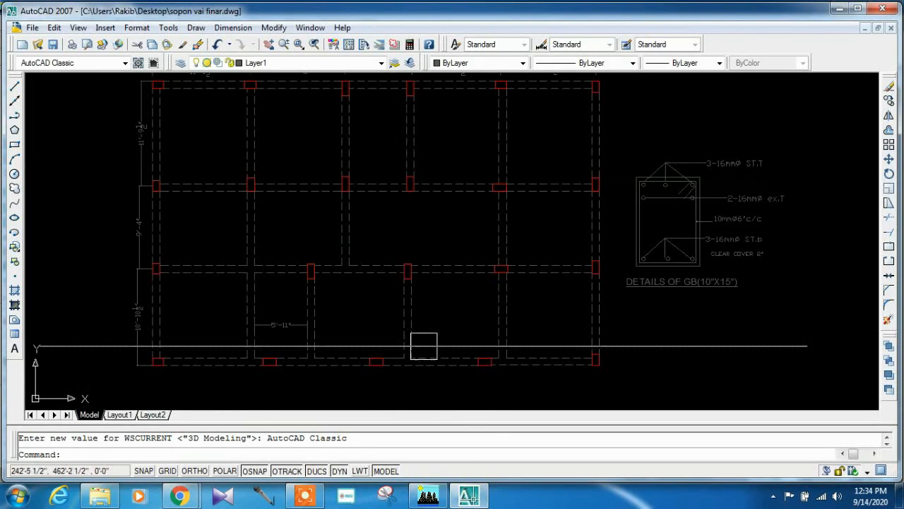
pyautogui.click(429, 498)
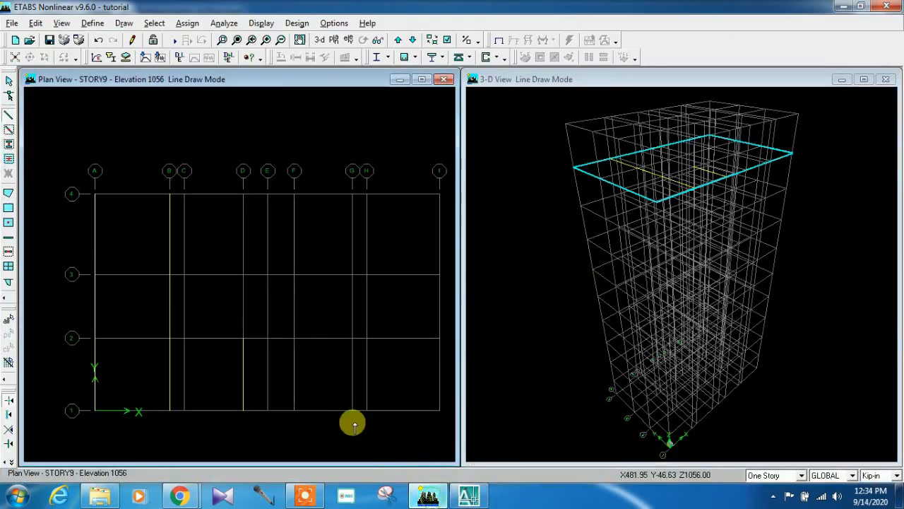
pyautogui.click(294, 407)
pyautogui.click(293, 337)
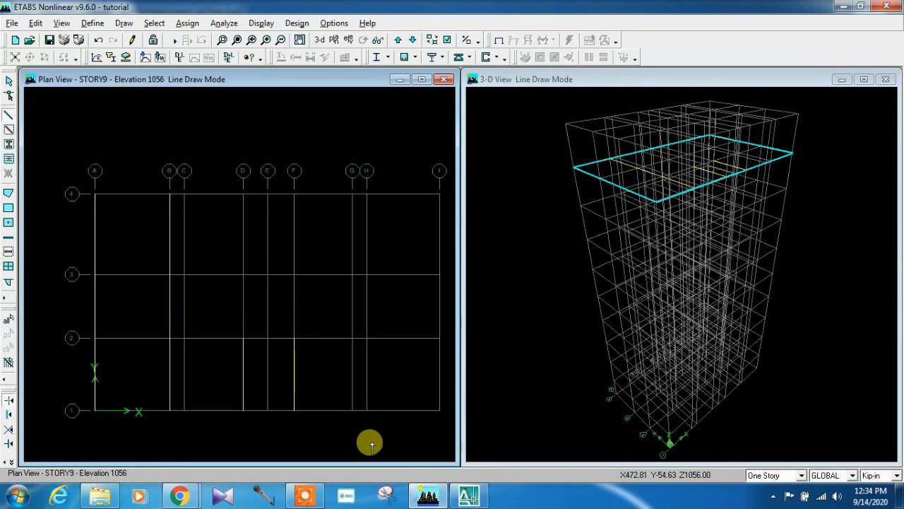
# Check the AutoCAD plan, return to ETABS and draw B1 beams along grid lines H and I from grid 1 to grid 4
pyautogui.click(472, 497)
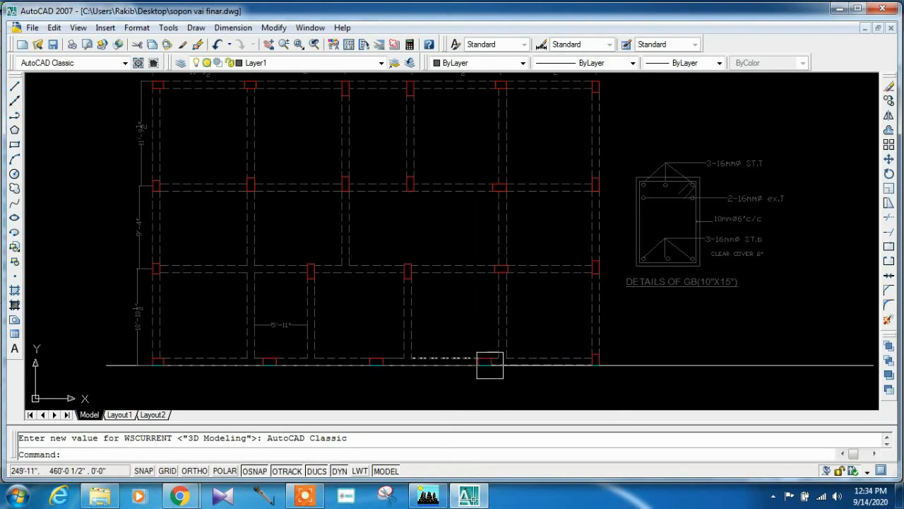
pyautogui.click(428, 496)
pyautogui.click(366, 411)
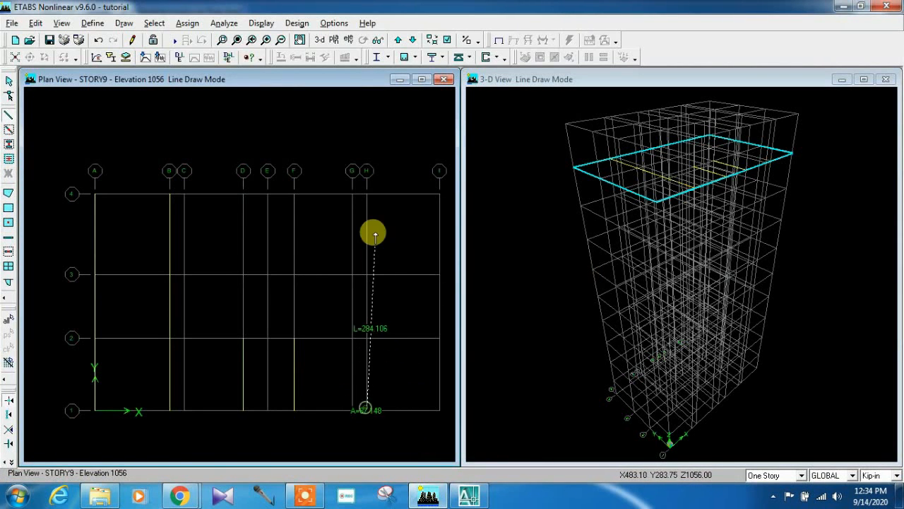
pyautogui.click(371, 198)
pyautogui.click(439, 411)
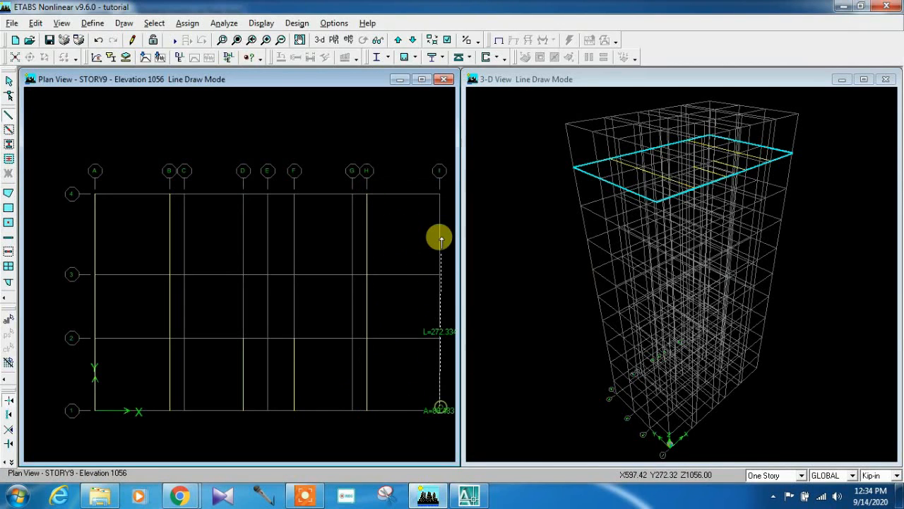
pyautogui.rightClick(437, 196)
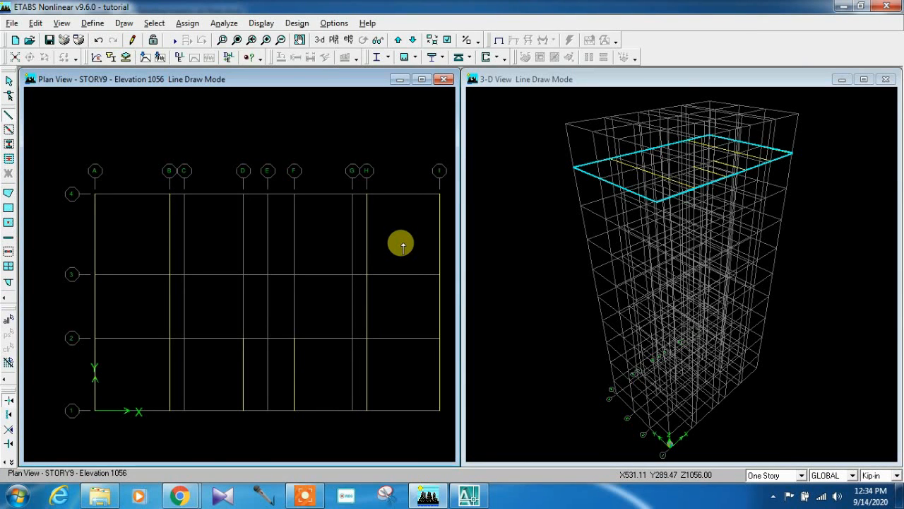
# Restart line drawing, move the object properties window clear of the plan view and set the section property to B2
pyautogui.click(9, 114)
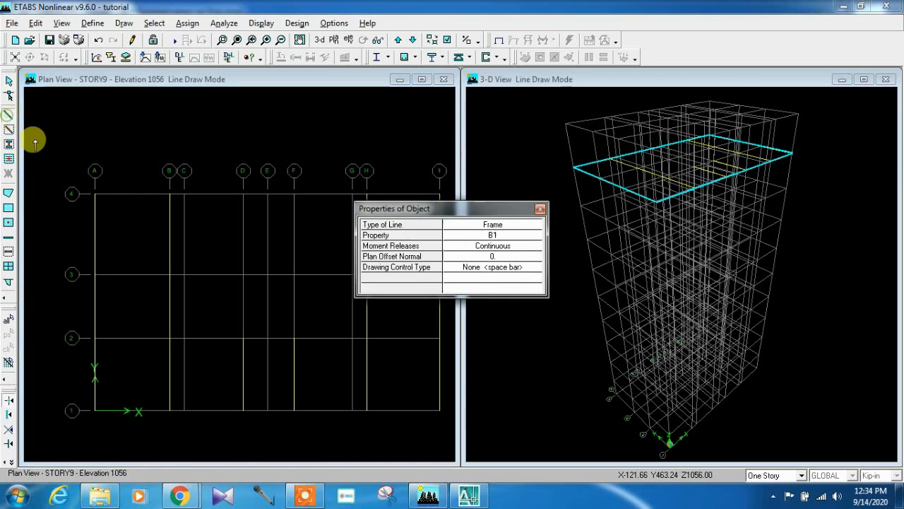
pyautogui.moveTo(481, 210); pyautogui.dragTo(618, 186)
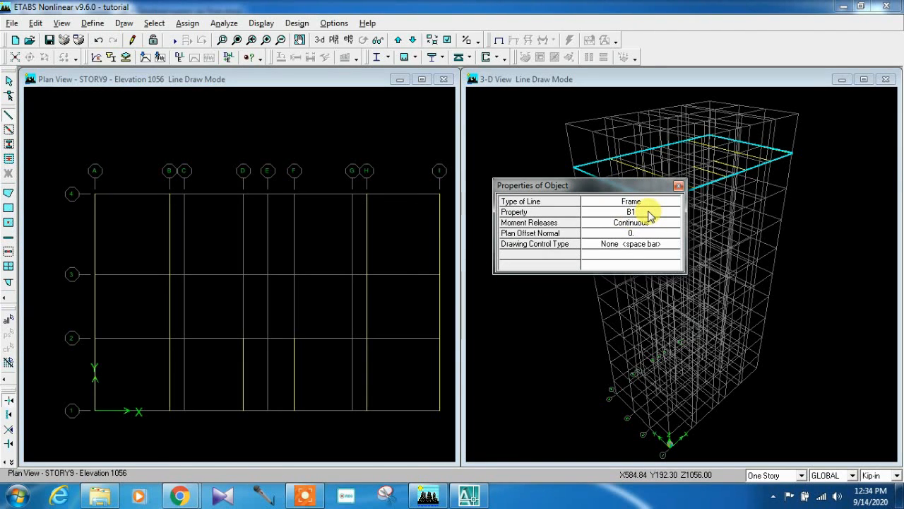
pyautogui.click(650, 214)
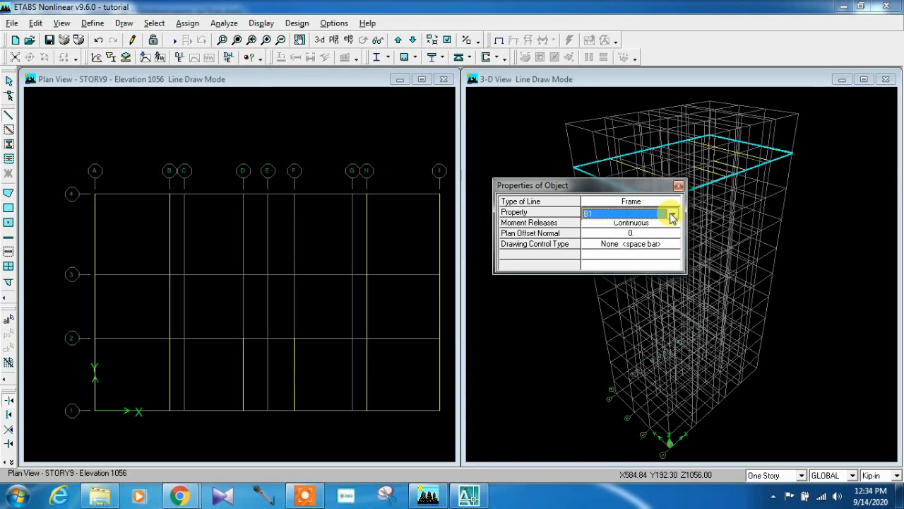
pyautogui.click(672, 215)
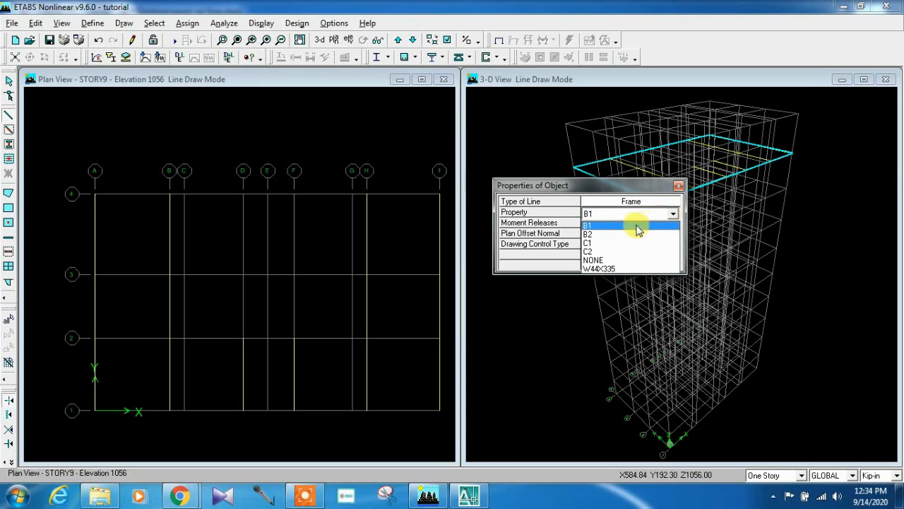
pyautogui.click(614, 234)
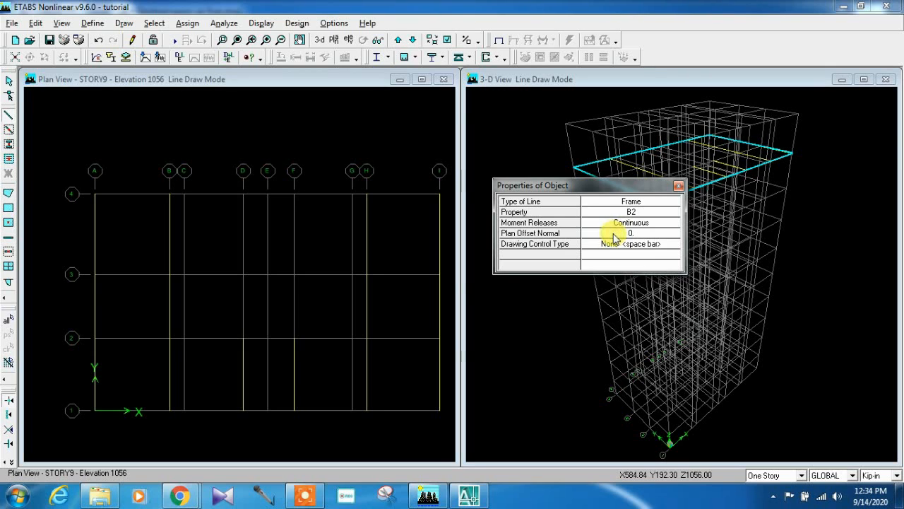
# Check the AutoCAD beam plan, return to ETABS and draw B2 beams along grid lines 4 and 3 from grid I to grid A
pyautogui.moveTo(463, 499)
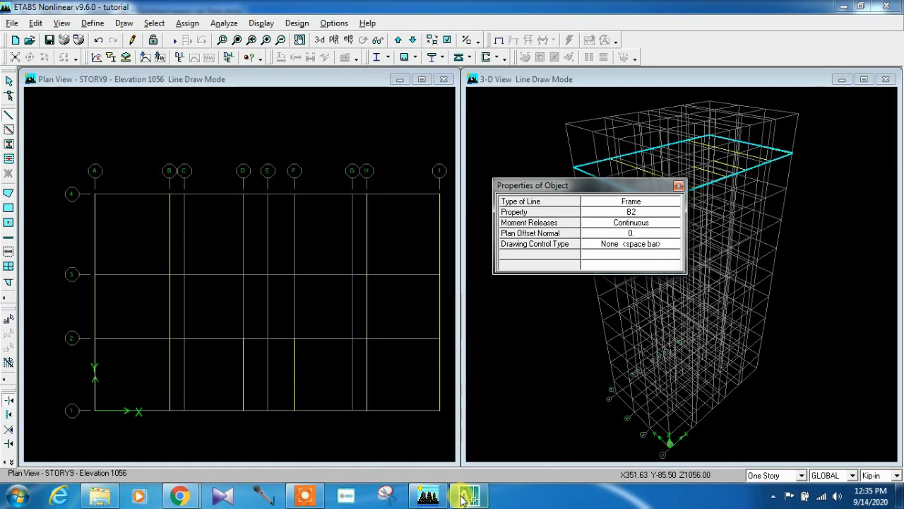
pyautogui.click(446, 436)
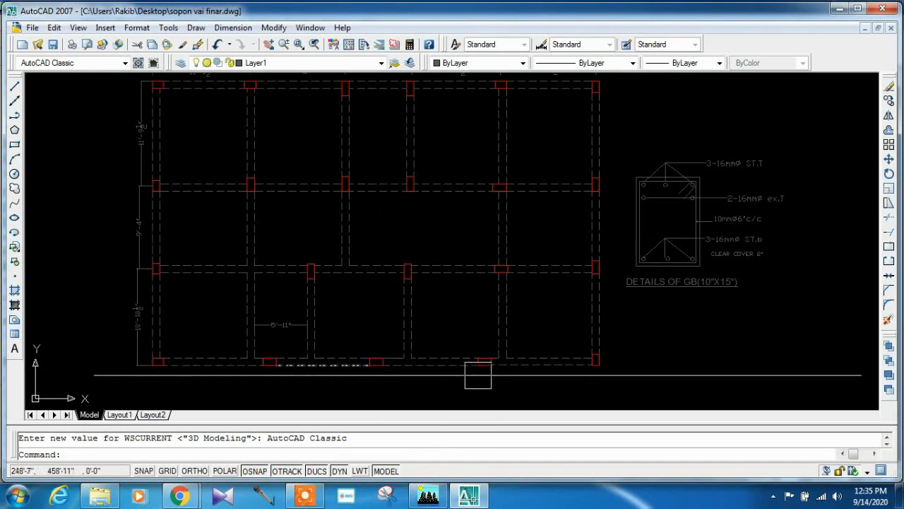
pyautogui.click(429, 498)
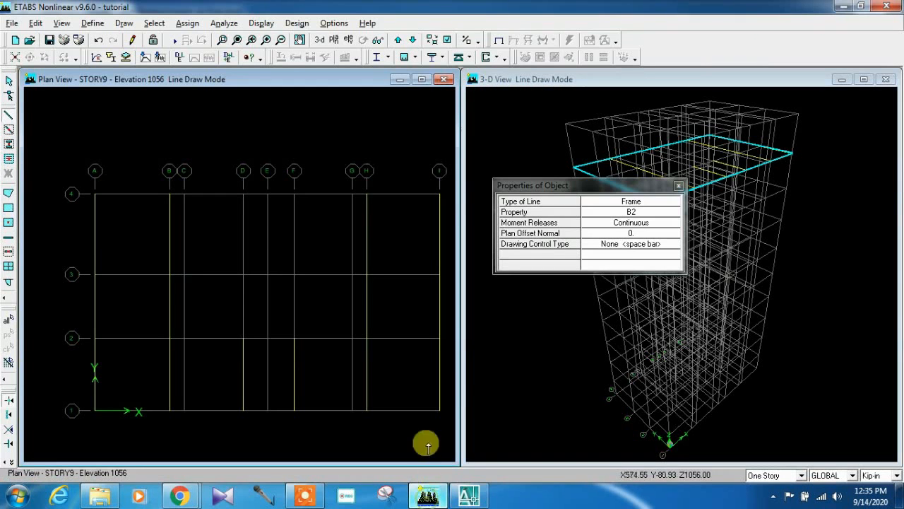
pyautogui.click(439, 192)
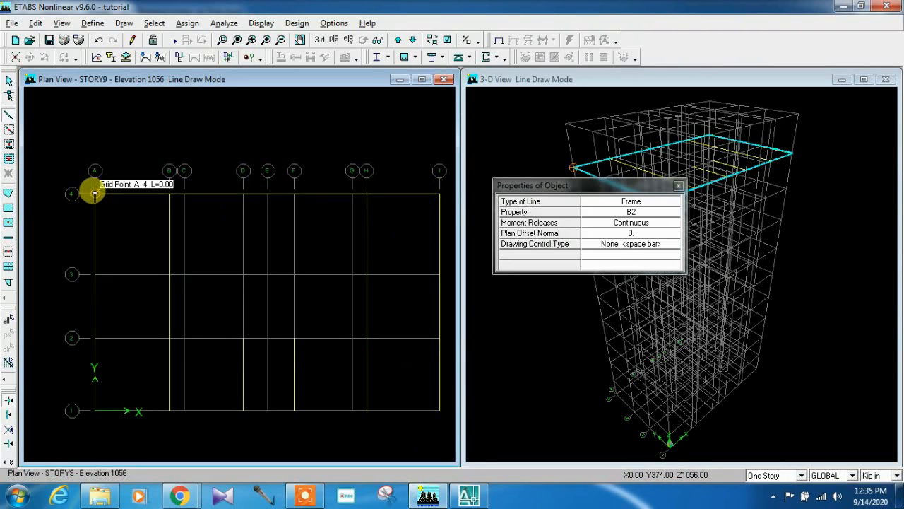
pyautogui.click(439, 274)
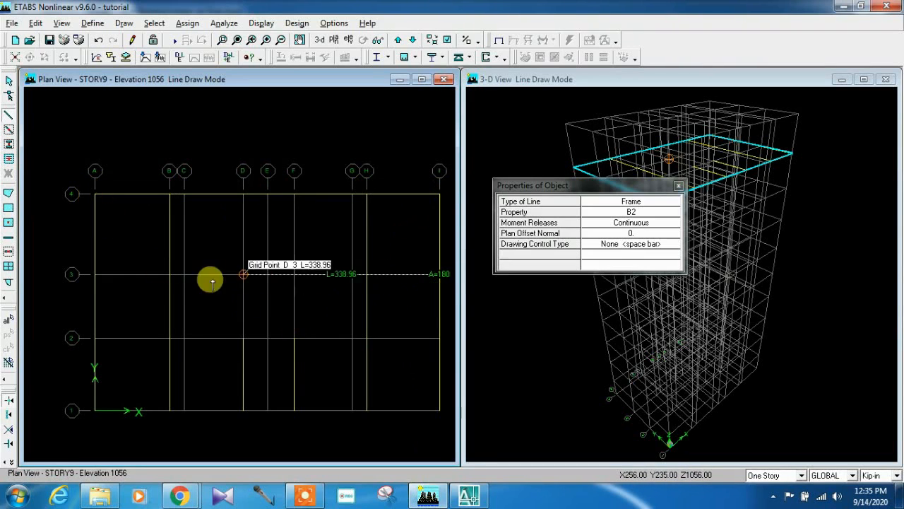
pyautogui.rightClick(232, 320)
# Draw B2 beams along grid lines 2 and 1 across the full width between grids A and I
pyautogui.click(439, 336)
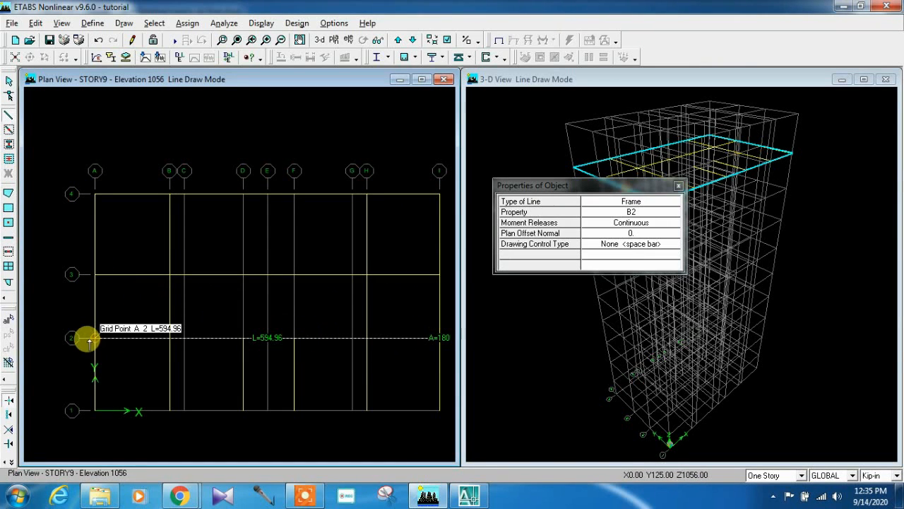
pyautogui.click(95, 337)
pyautogui.rightClick(144, 357)
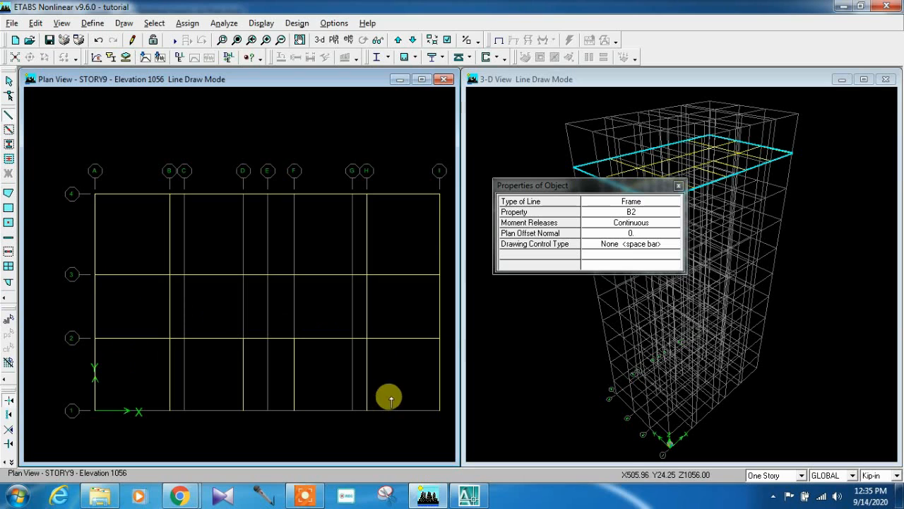
pyautogui.click(94, 403)
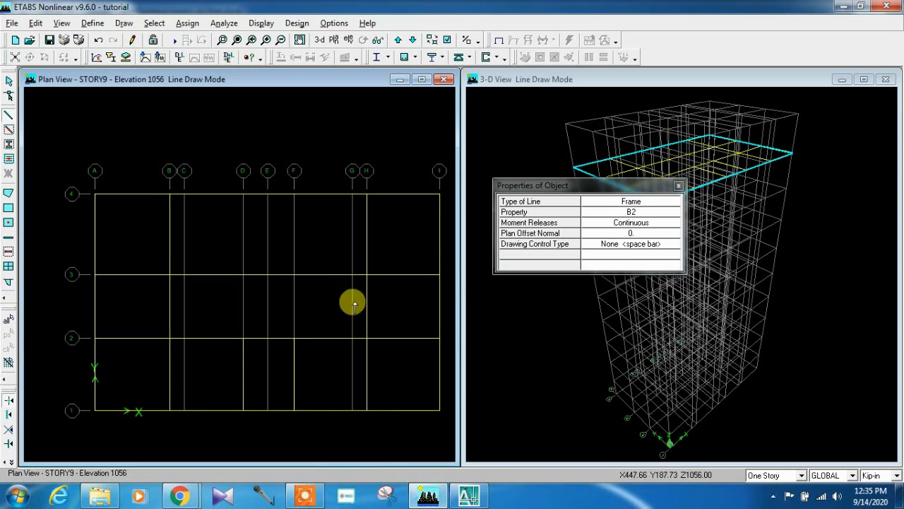
# Consult the AutoCAD beam plan, return to ETABS and draw a B2 beam on grid line E from grid 2 to grid 4
pyautogui.click(467, 498)
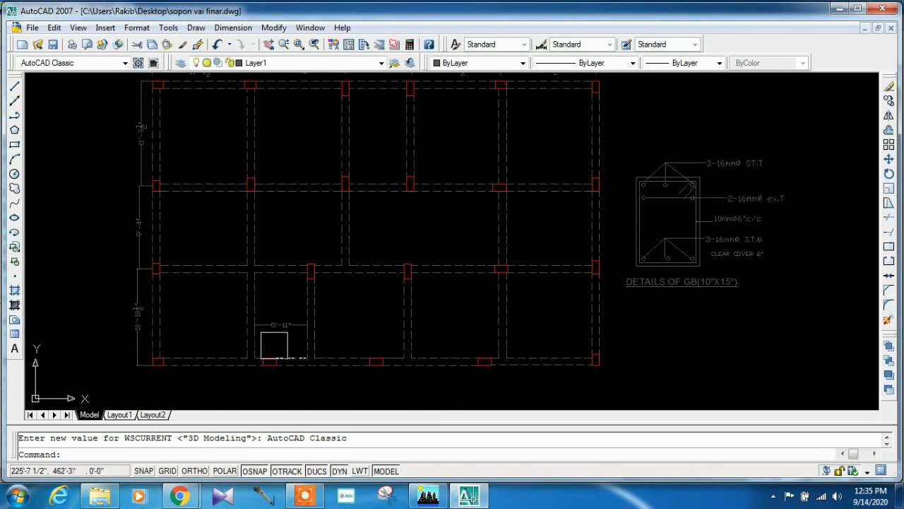
pyautogui.click(443, 501)
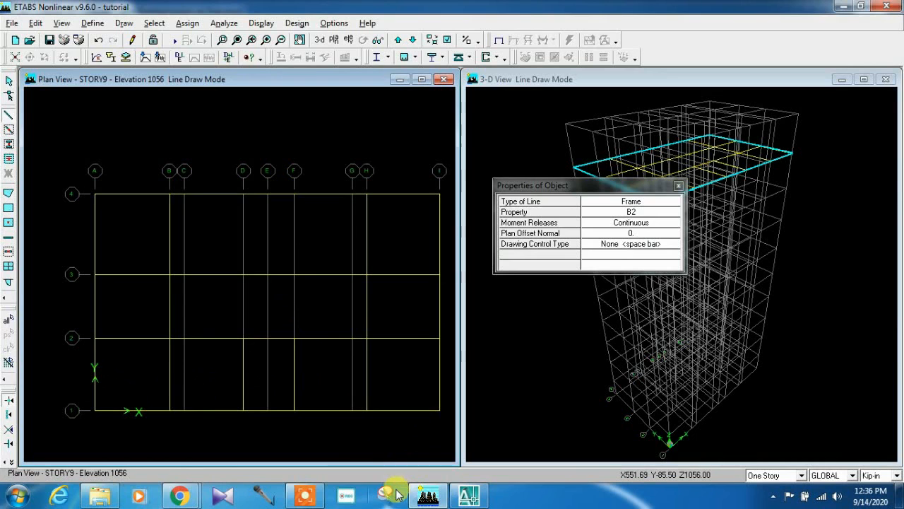
pyautogui.click(469, 496)
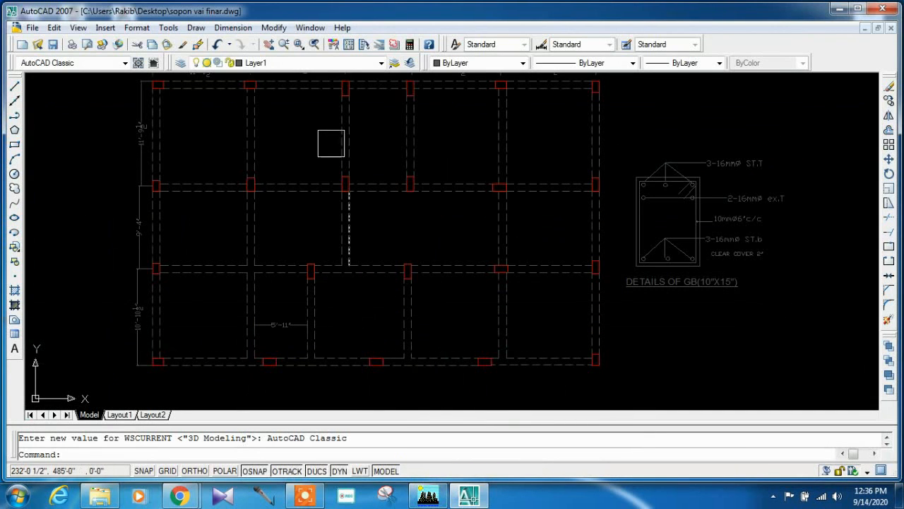
pyautogui.click(444, 498)
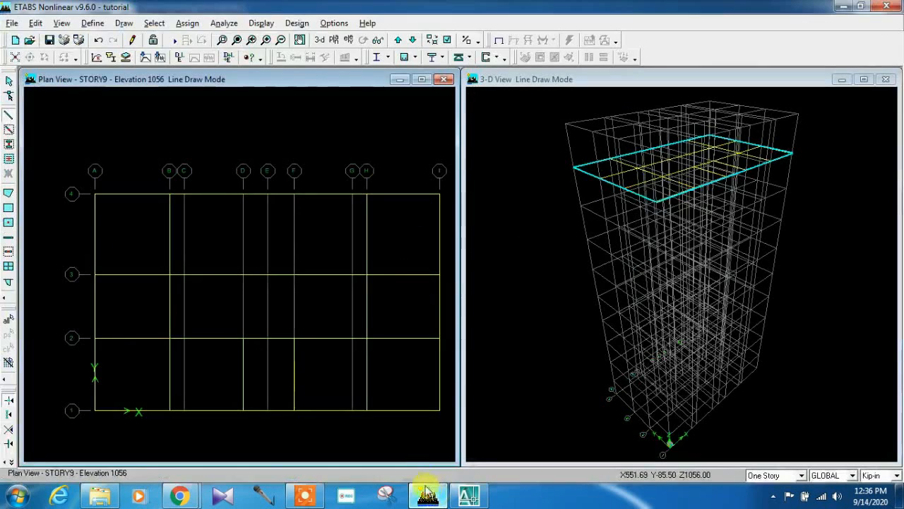
pyautogui.click(267, 337)
pyautogui.click(267, 193)
pyautogui.press('Escape')
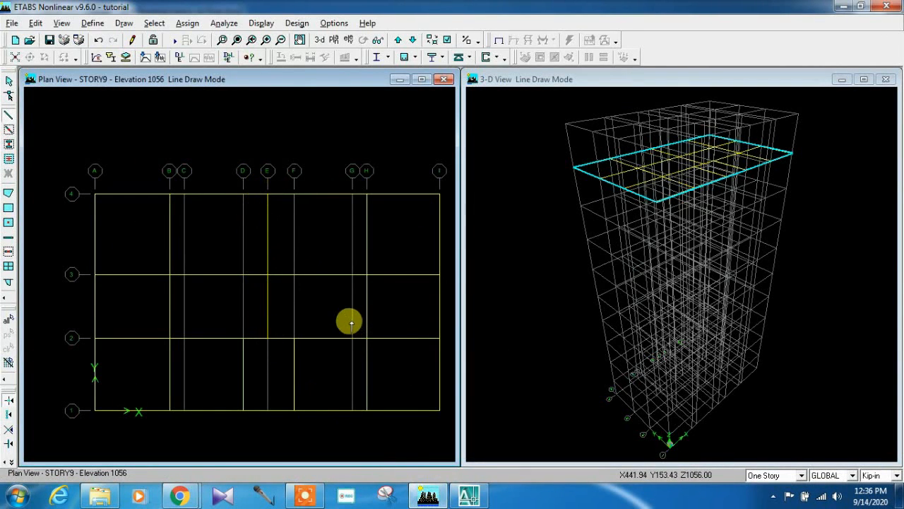
# Check the AutoCAD plan again, return to ETABS and draw a B2 beam on grid line F from grid 3 to grid 4
pyautogui.click(465, 498)
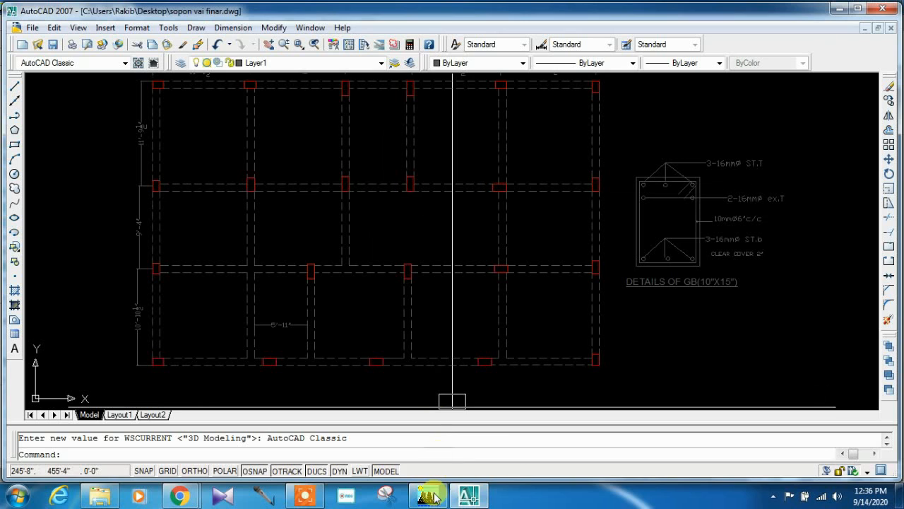
pyautogui.moveTo(434, 499)
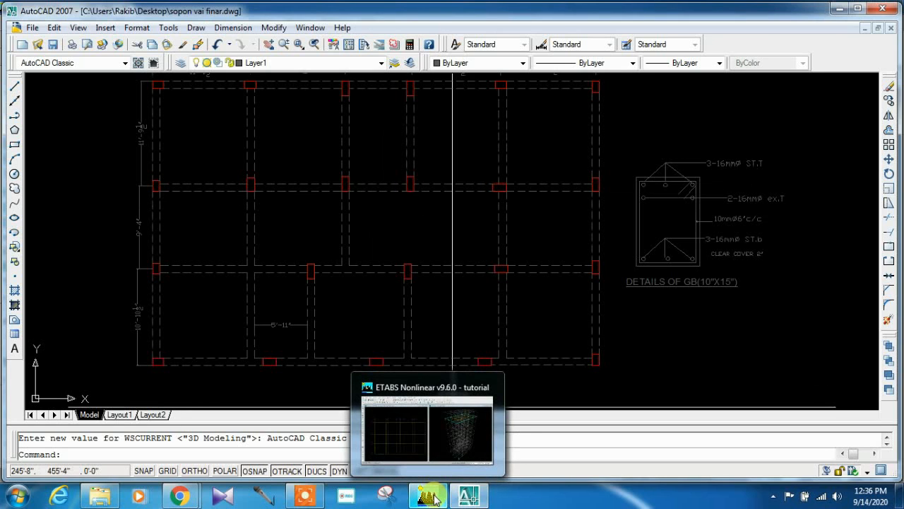
pyautogui.click(434, 499)
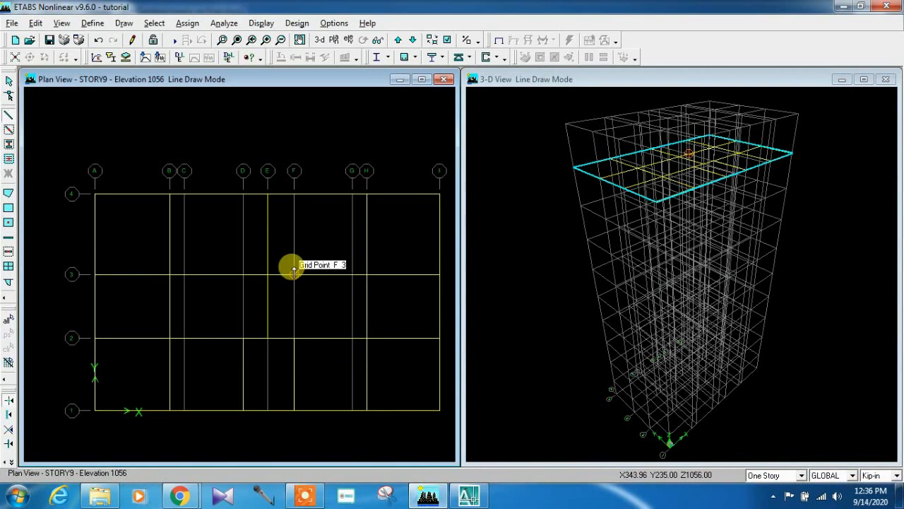
pyautogui.click(294, 274)
pyautogui.click(294, 193)
pyautogui.click(423, 445)
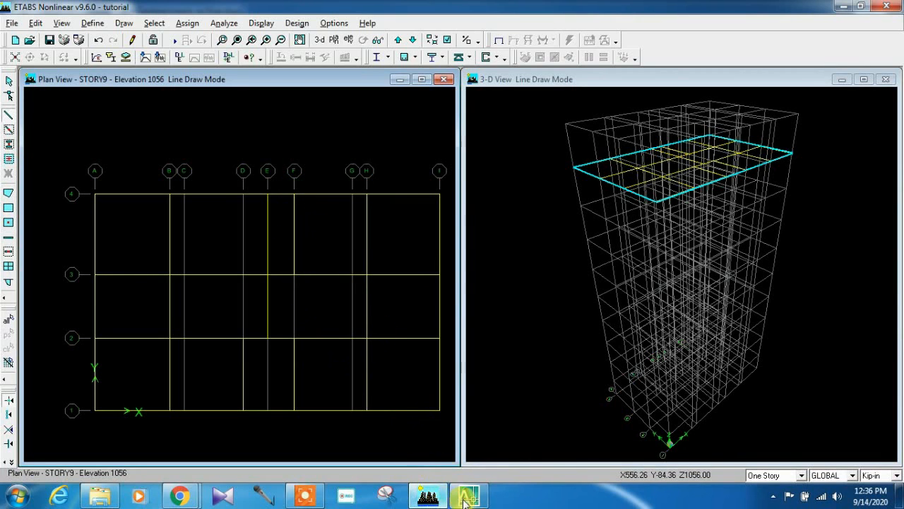
# Compare the AutoCAD beam and column layout with the beams drawn on the ETABS STORY9 plan
pyautogui.click(436, 499)
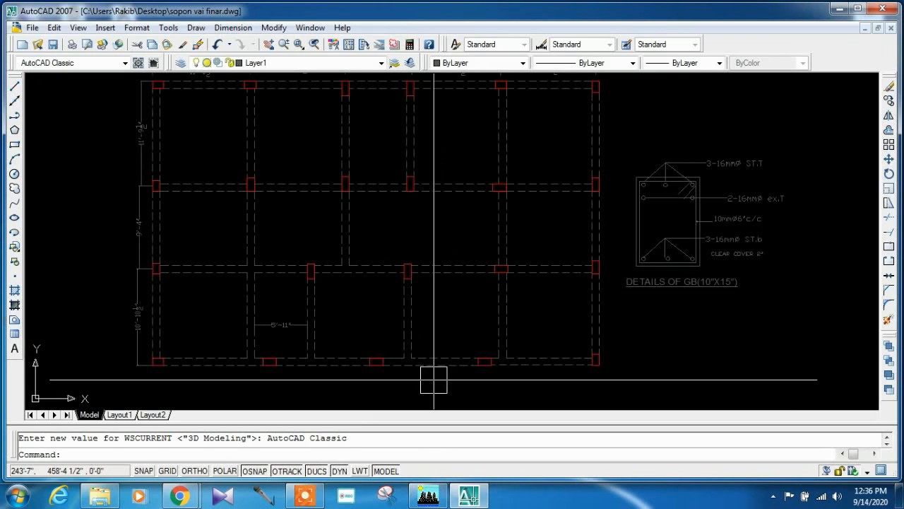
pyautogui.scroll(-2, 434, 382)
pyautogui.scroll(2, 434, 383)
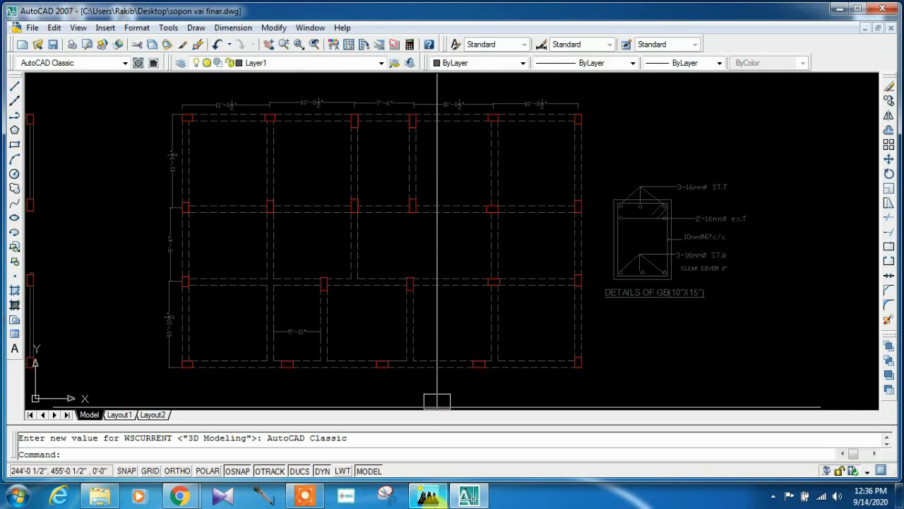
pyautogui.click(429, 496)
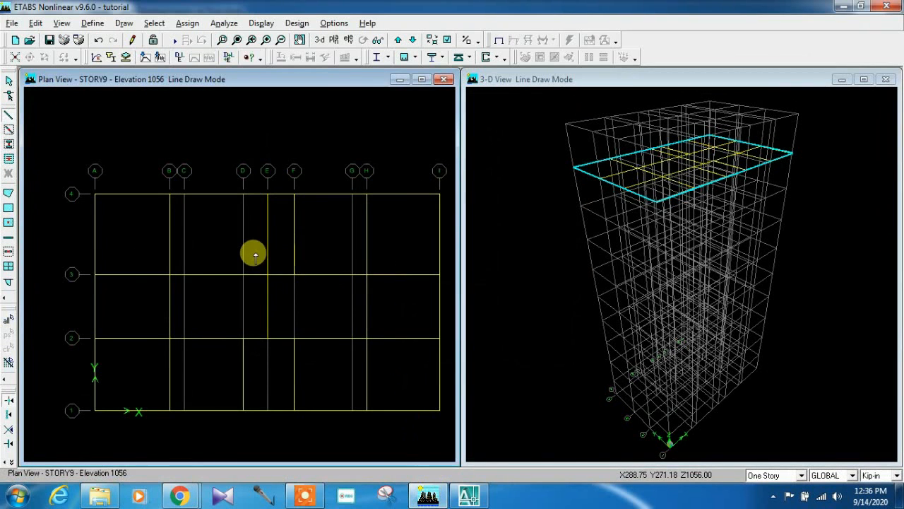
pyautogui.click(469, 496)
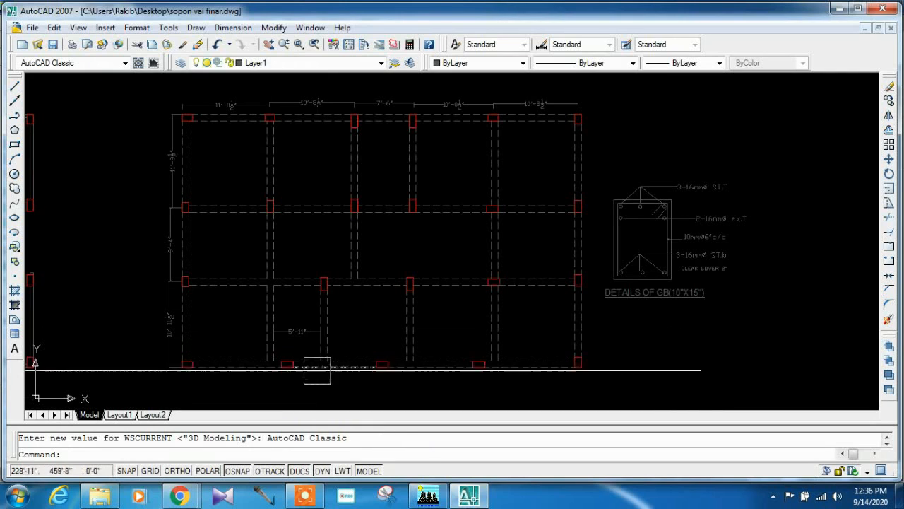
pyautogui.click(467, 497)
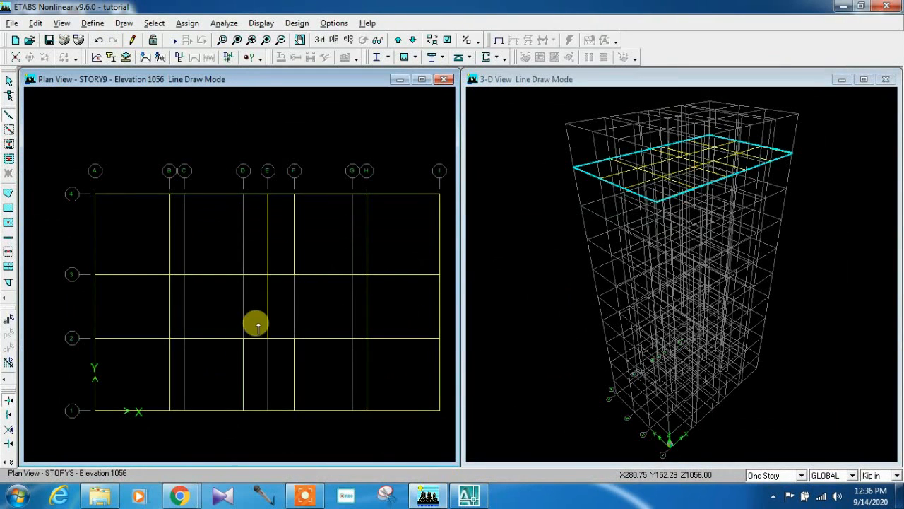
pyautogui.click(444, 499)
pyautogui.click(436, 497)
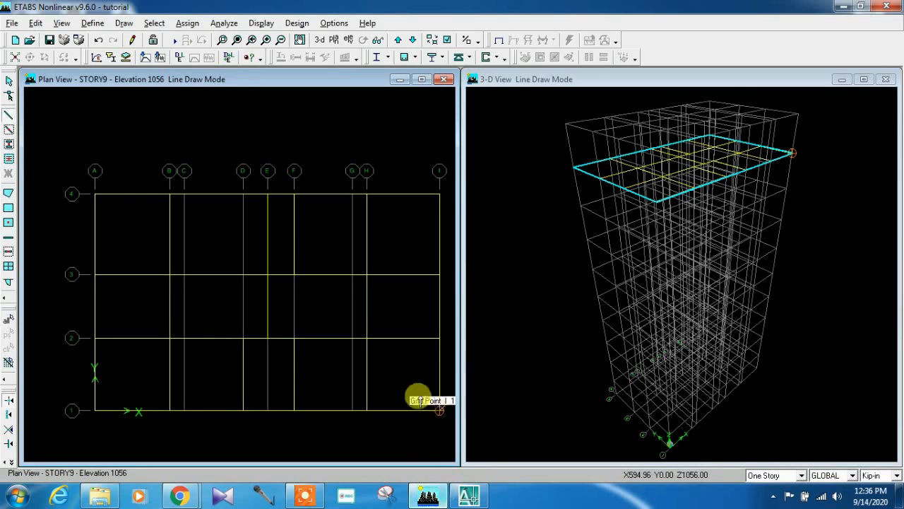
pyautogui.click(467, 497)
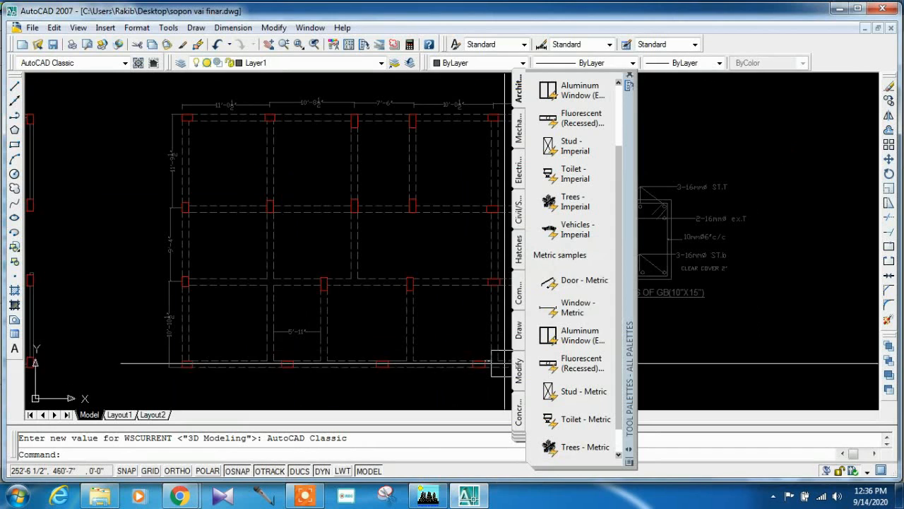
pyautogui.click(631, 73)
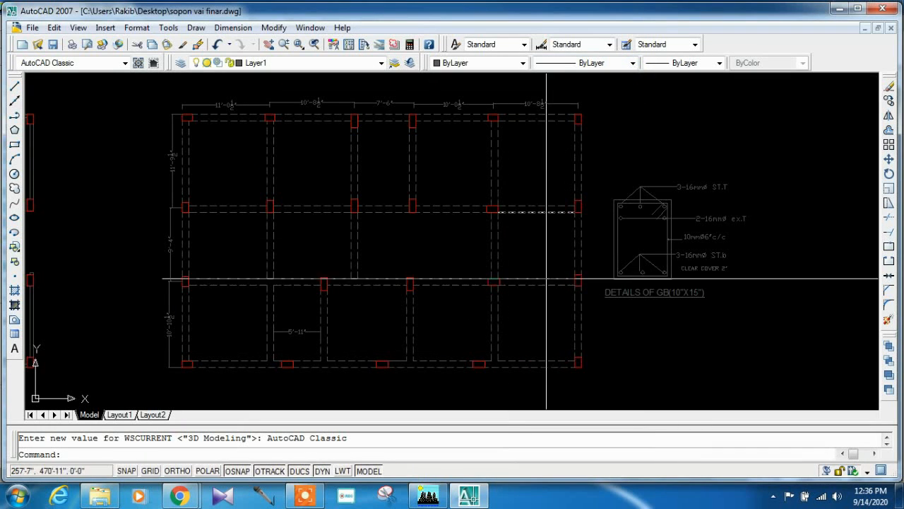
pyautogui.click(429, 496)
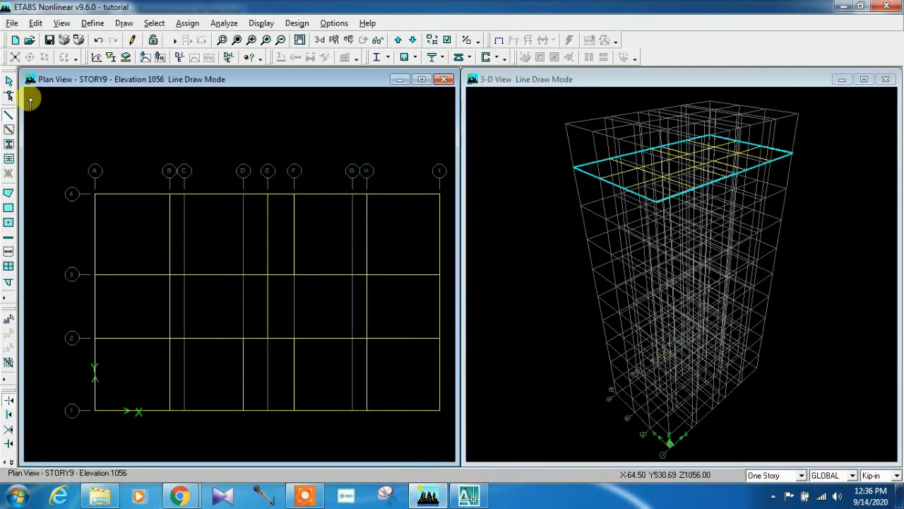
# Start column placement with section property C1 and place columns on grid line A at grids 4, 3, 2 and 1
pyautogui.click(9, 146)
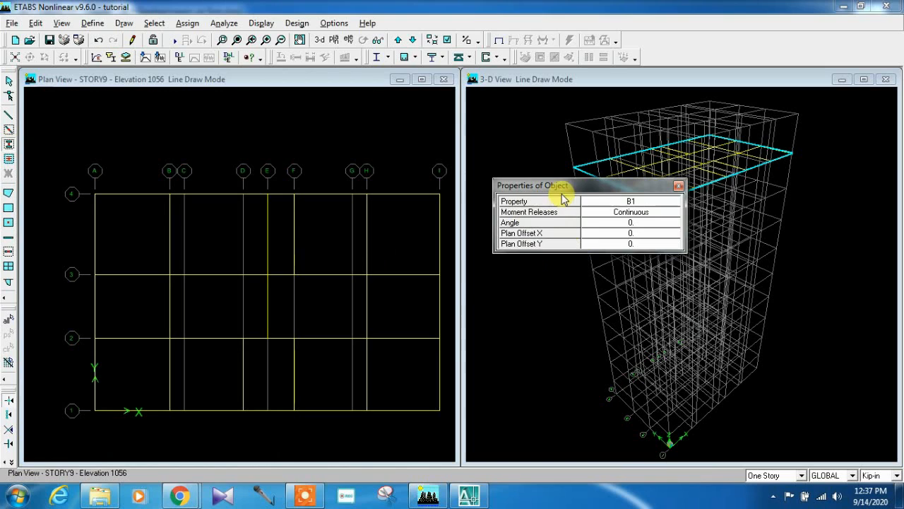
pyautogui.click(634, 203)
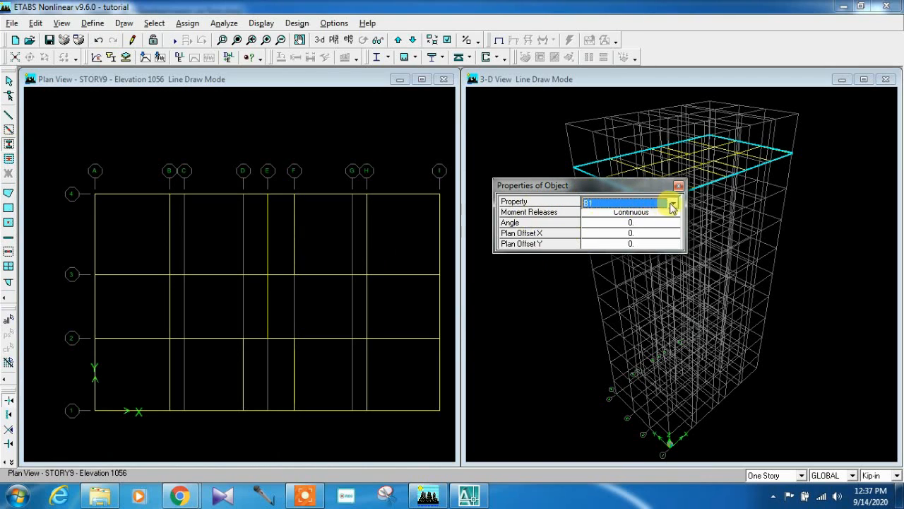
pyautogui.click(672, 203)
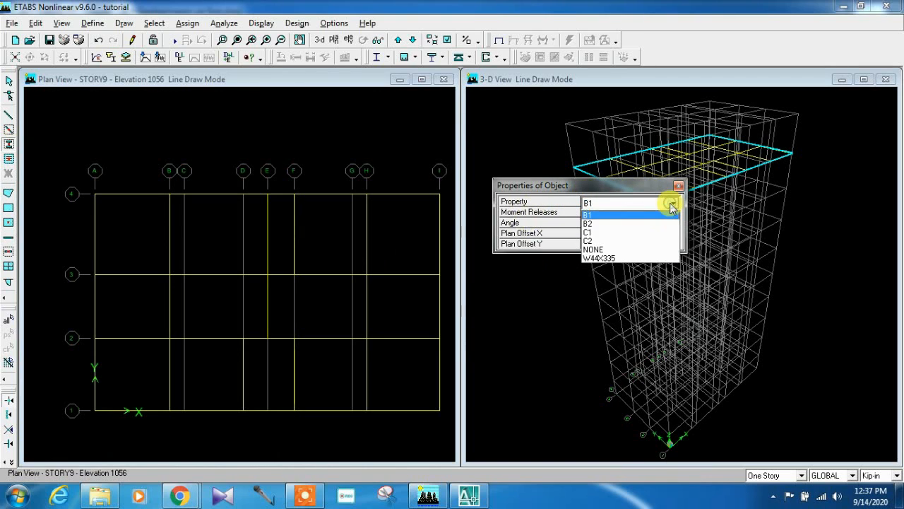
pyautogui.click(603, 232)
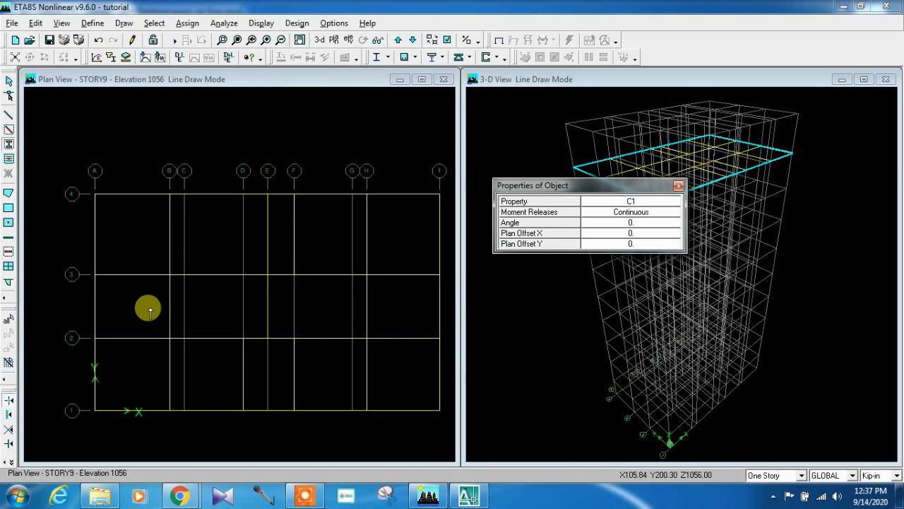
pyautogui.click(94, 192)
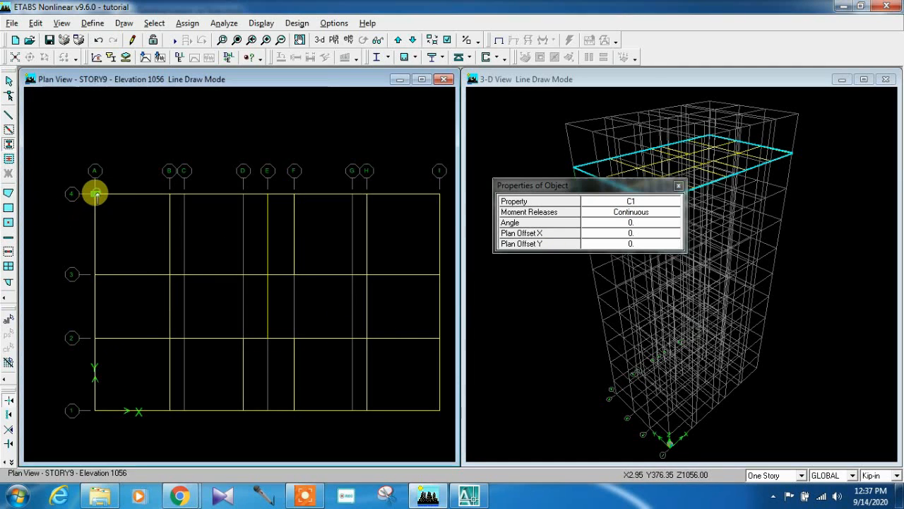
pyautogui.click(95, 273)
pyautogui.click(95, 338)
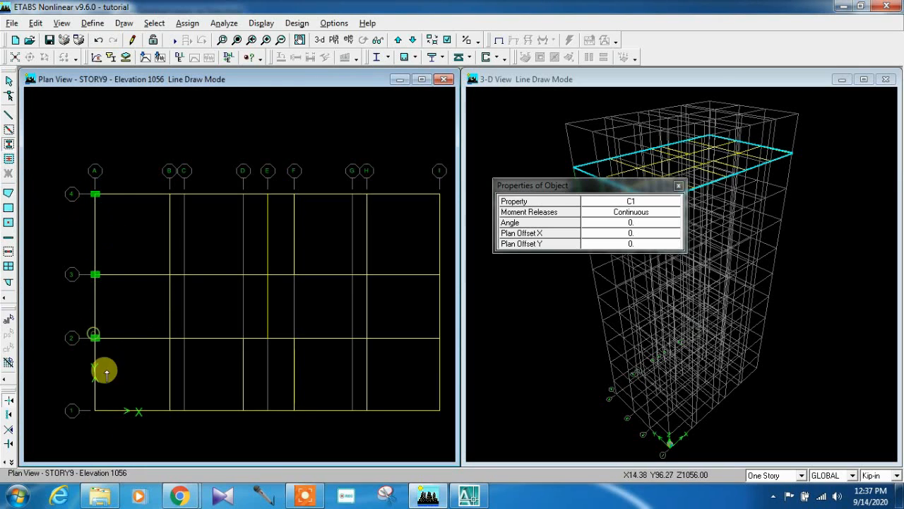
pyautogui.click(95, 410)
# Place C1 columns on grid line I at grids 1, 2, 3 and 4
pyautogui.click(439, 409)
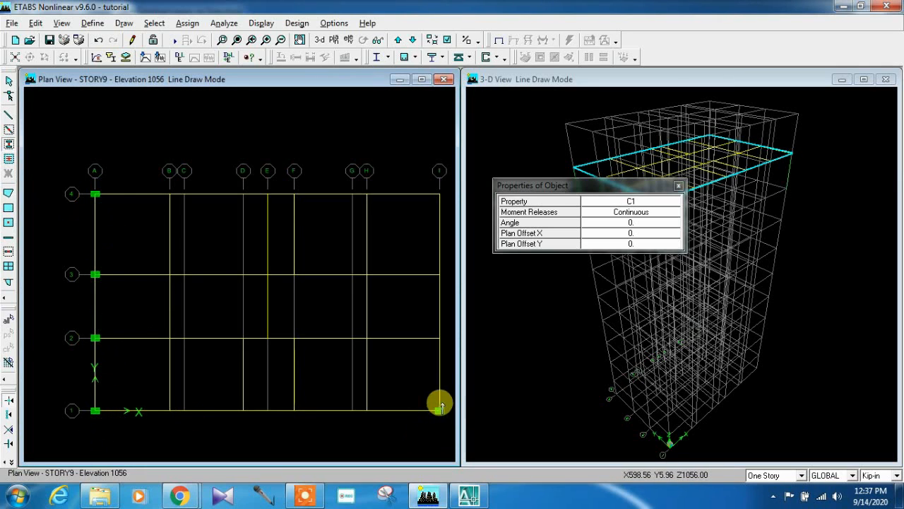
pyautogui.click(437, 336)
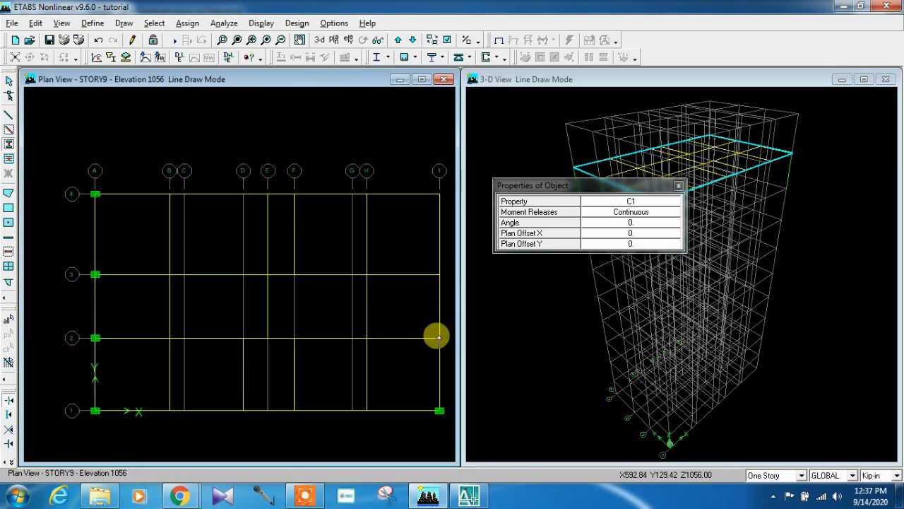
pyautogui.click(437, 274)
pyautogui.click(438, 194)
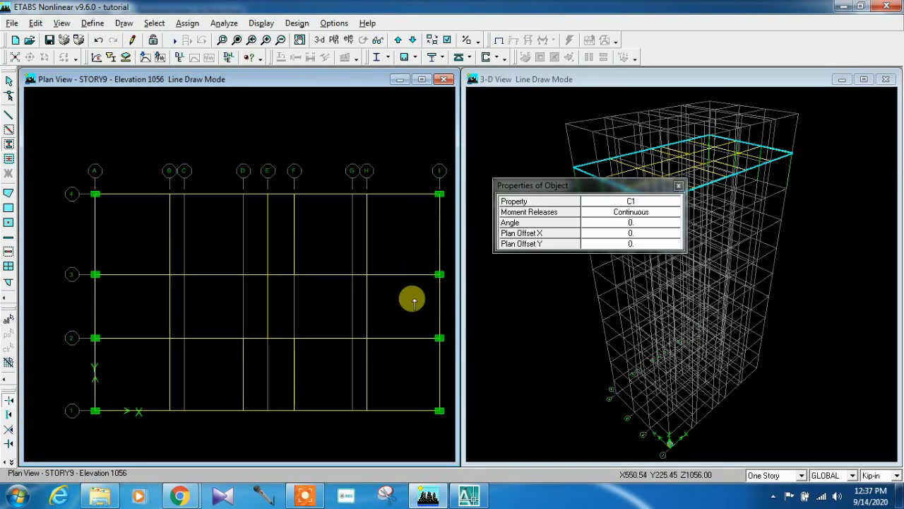
# Check the column layout in AutoCAD, return to ETABS and place C1 columns on grid line 4 at grids B, E, D, F and H
pyautogui.moveTo(468, 499)
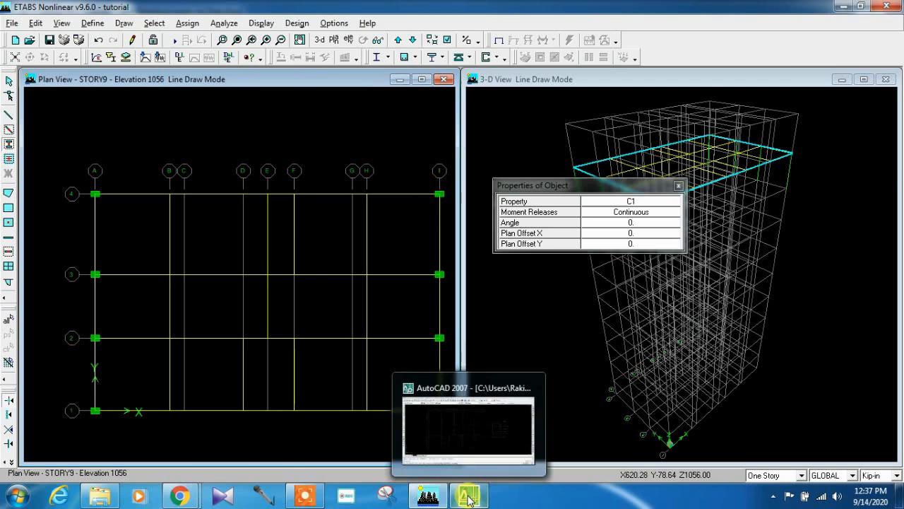
pyautogui.click(466, 459)
pyautogui.scroll(-4, 485, 294)
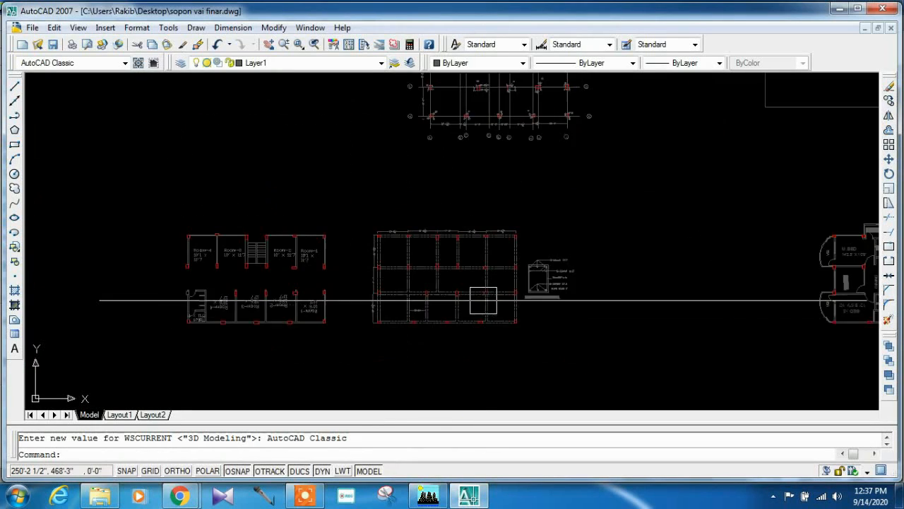
pyautogui.scroll(4, 424, 296)
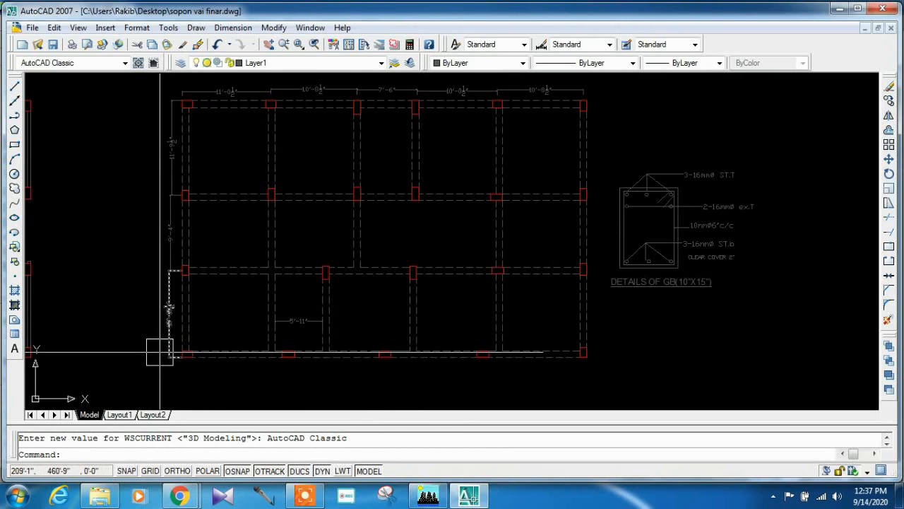
pyautogui.click(427, 495)
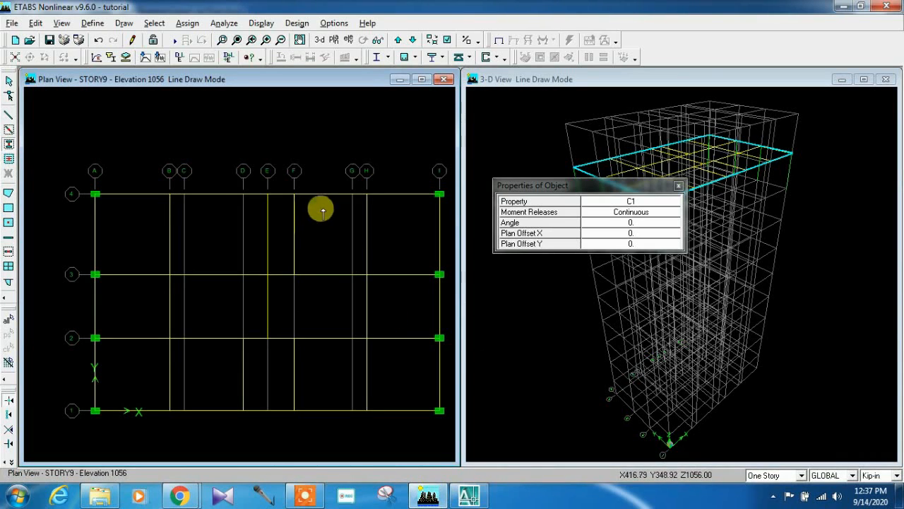
pyautogui.click(166, 195)
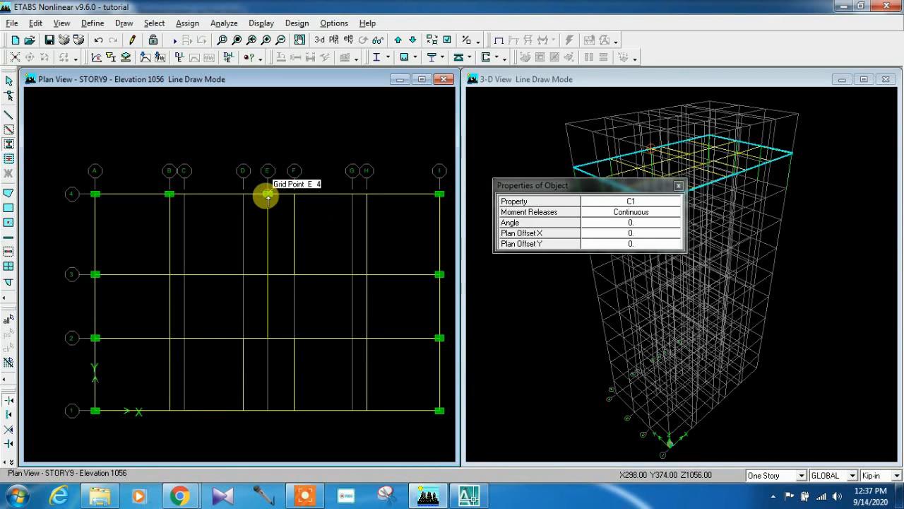
pyautogui.click(267, 194)
pyautogui.click(243, 193)
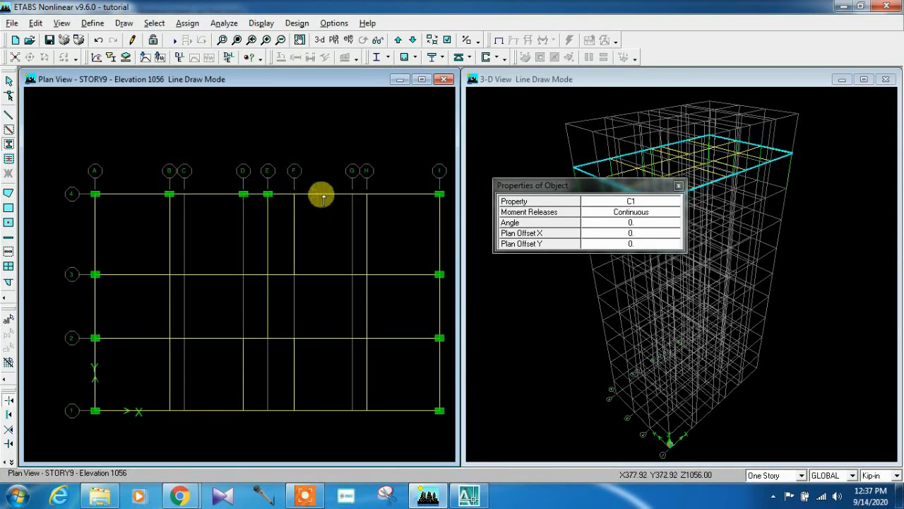
pyautogui.click(366, 193)
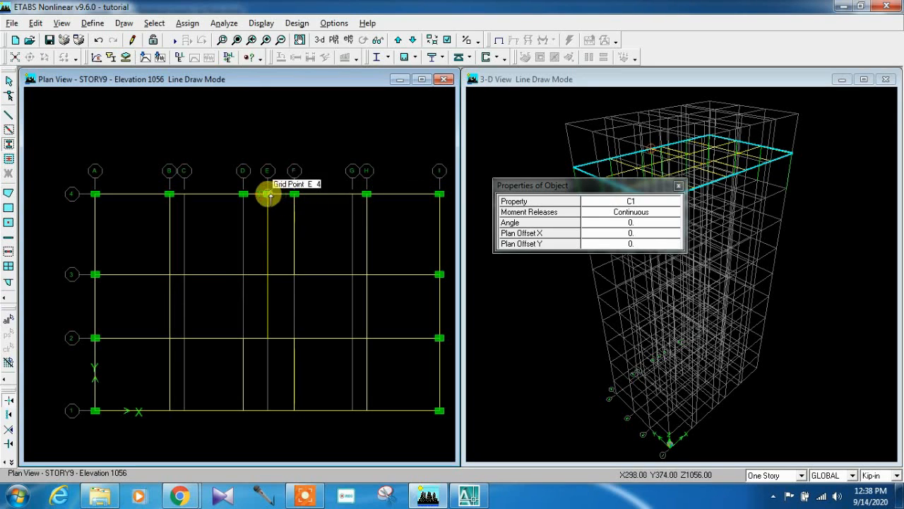
# Delete the column at grid point E-4 together with the beams on grid lines 4 and E that meet there
pyautogui.press('Escape')
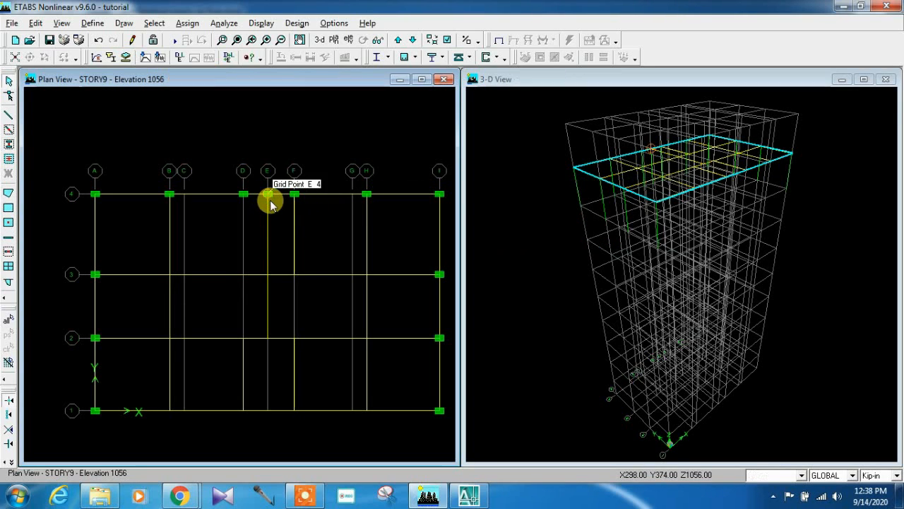
pyautogui.click(268, 194)
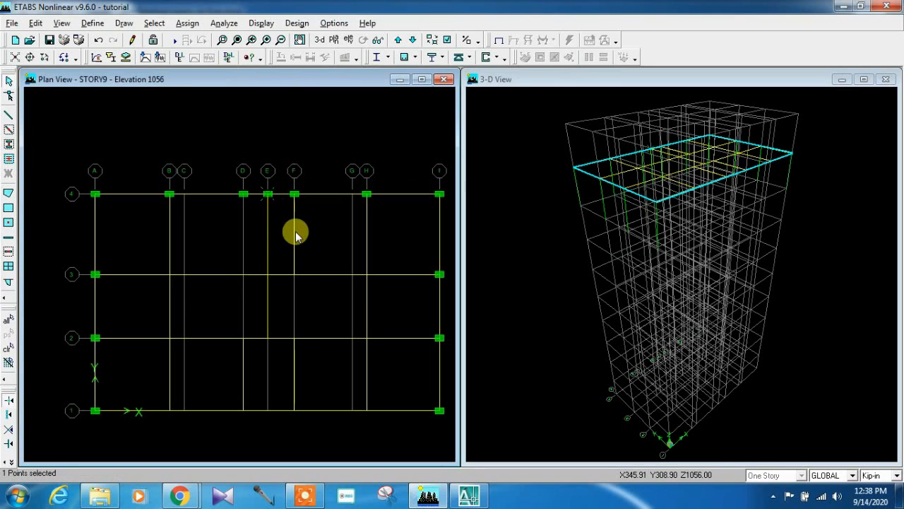
pyautogui.click(294, 231)
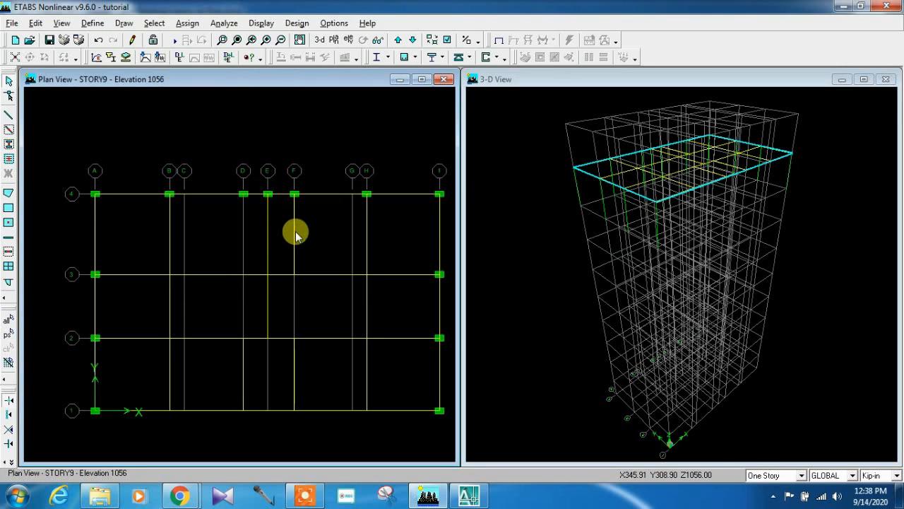
pyautogui.click(273, 203)
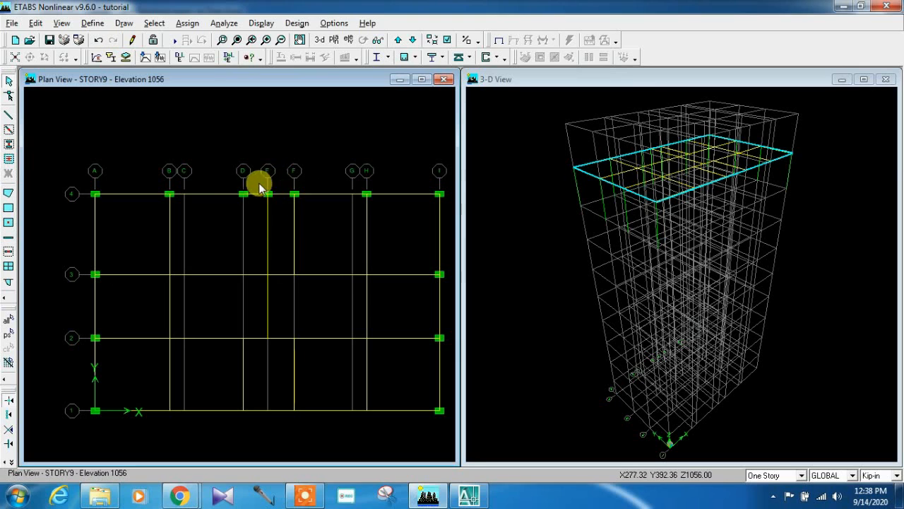
pyautogui.scroll(1, 262, 188)
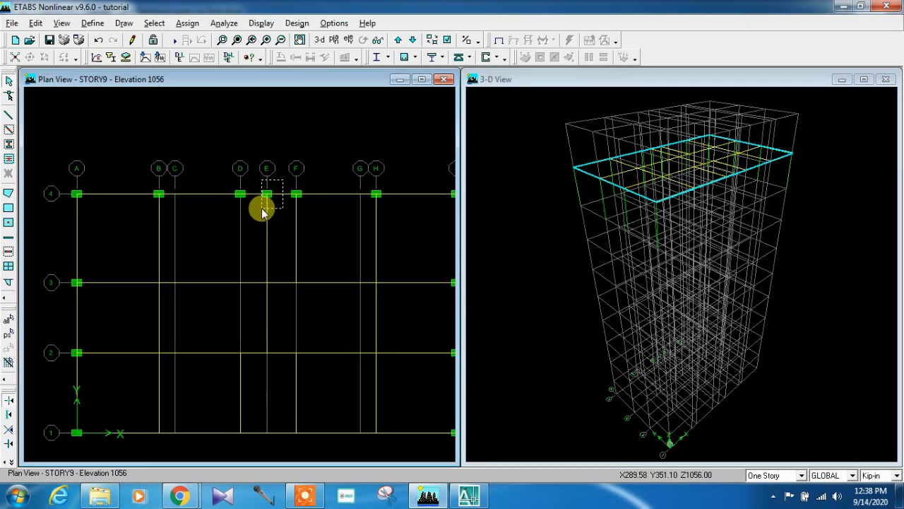
pyautogui.moveTo(262, 210); pyautogui.dragTo(262, 210)
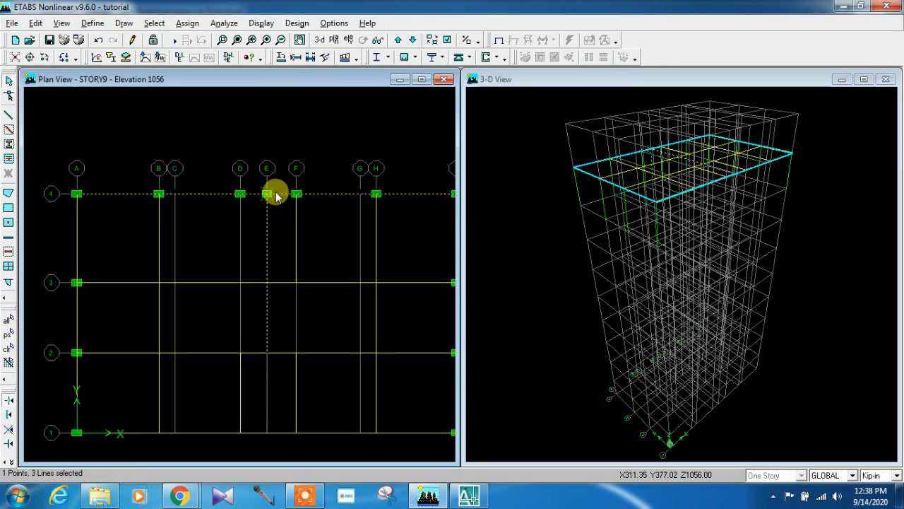
pyautogui.click(267, 200)
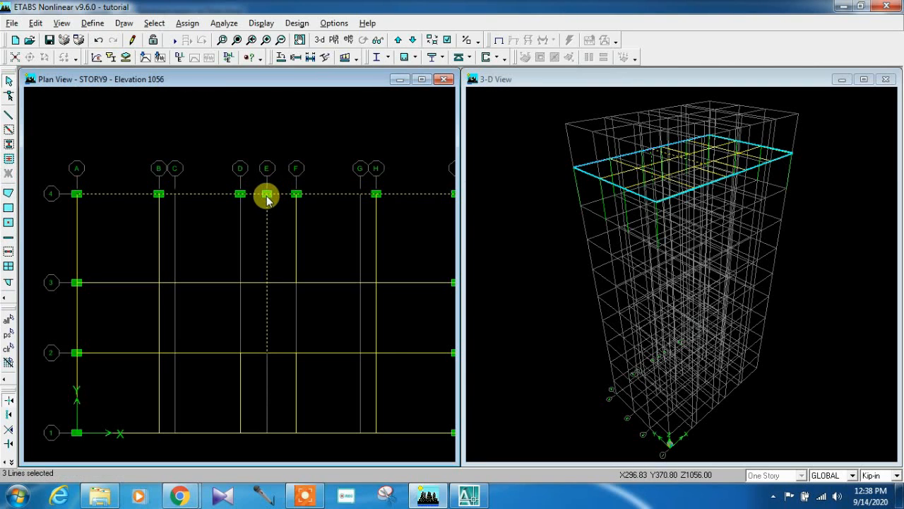
pyautogui.click(267, 196)
pyautogui.press('Delete')
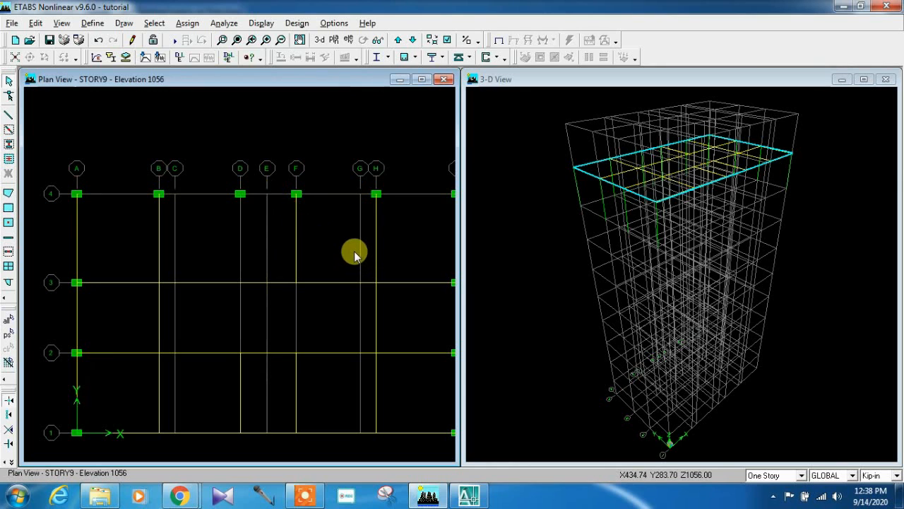
# Compare the AutoCAD column layout with the ETABS plan and place C1 columns on grid line 1 at grids C, E and H
pyautogui.click(468, 494)
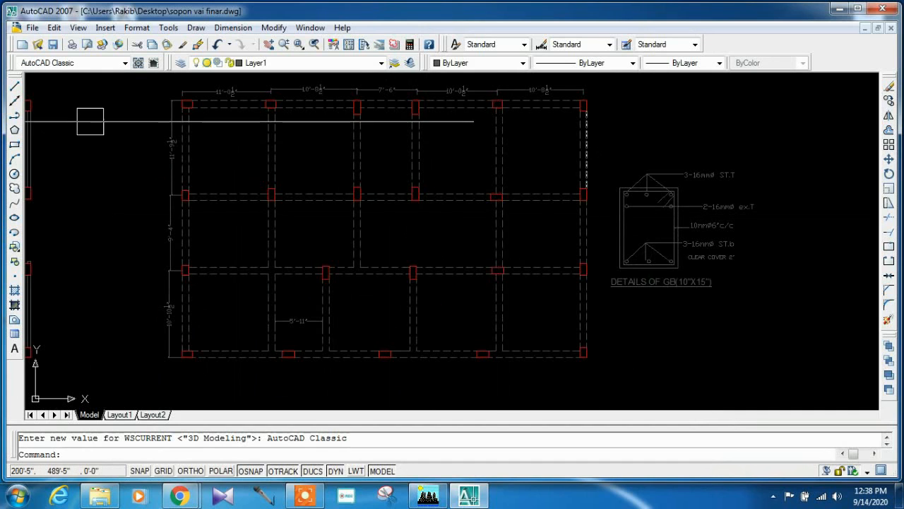
pyautogui.click(427, 494)
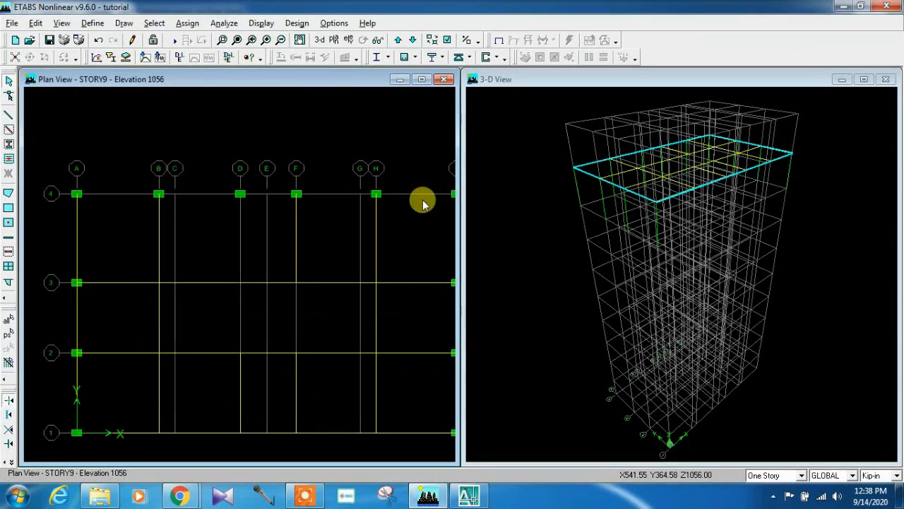
pyautogui.scroll(-2, 329, 212)
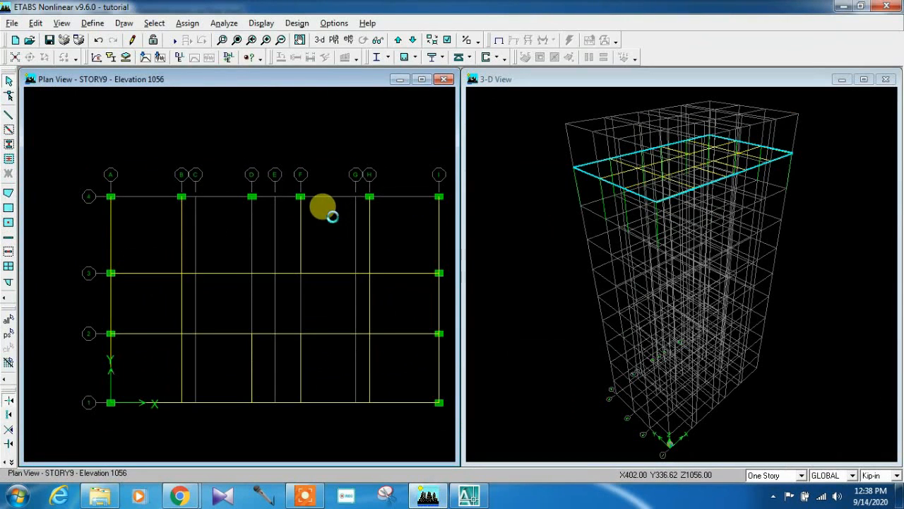
pyautogui.scroll(-1, 328, 212)
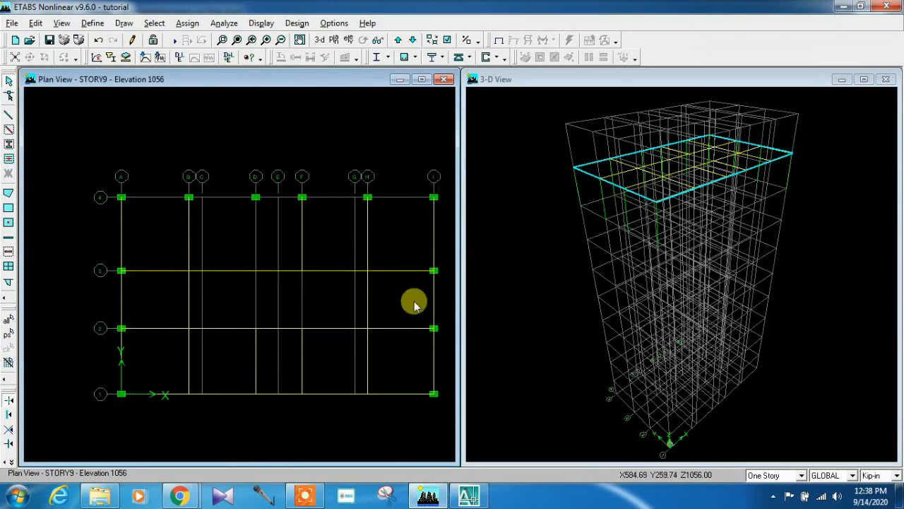
pyautogui.moveTo(428, 500)
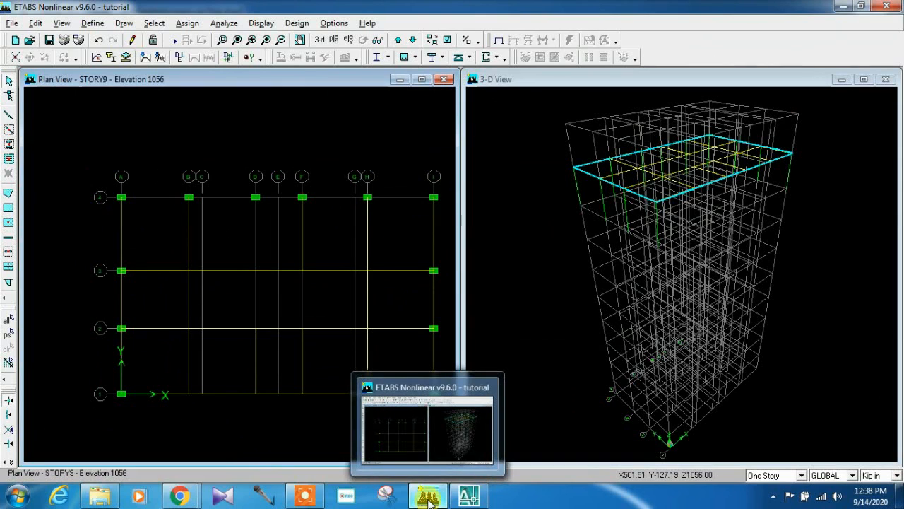
pyautogui.click(471, 499)
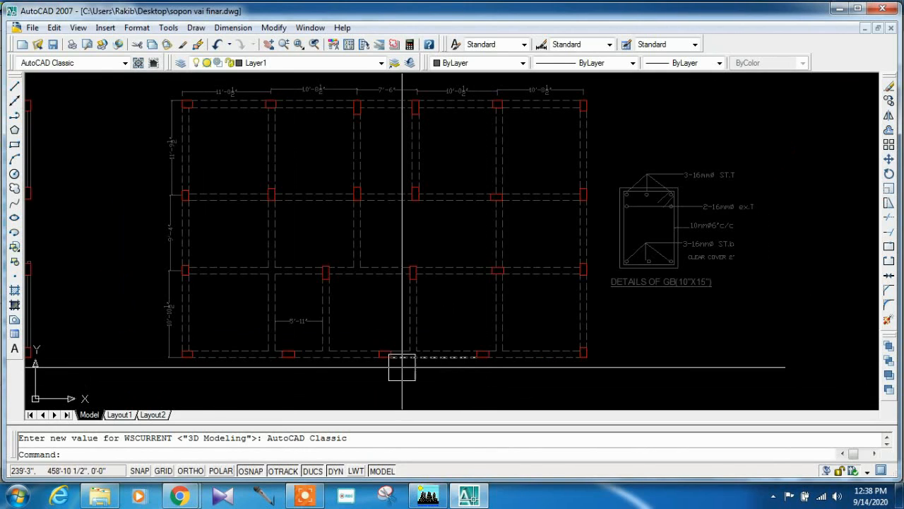
pyautogui.click(434, 499)
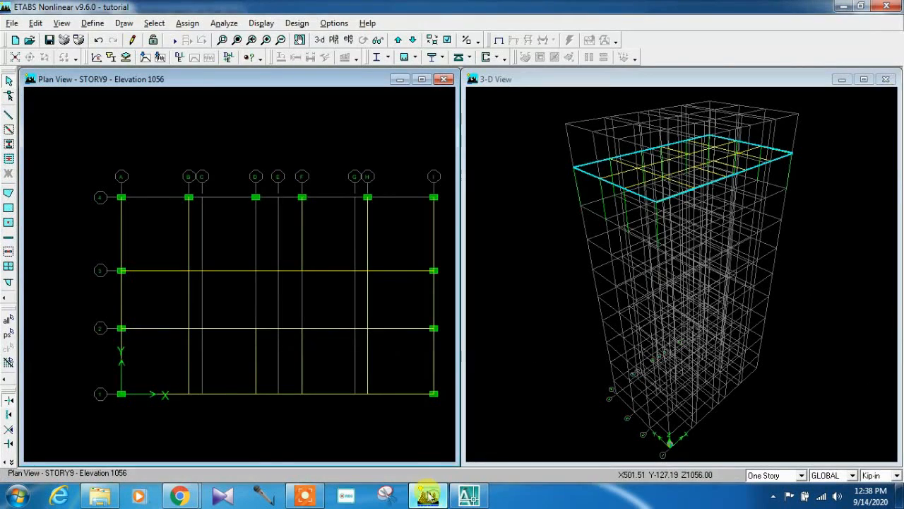
pyautogui.click(207, 396)
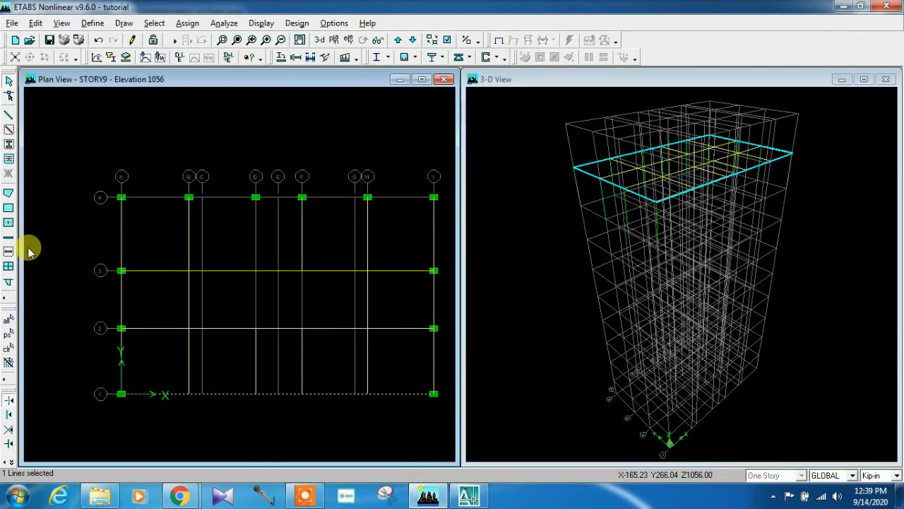
pyautogui.click(8, 147)
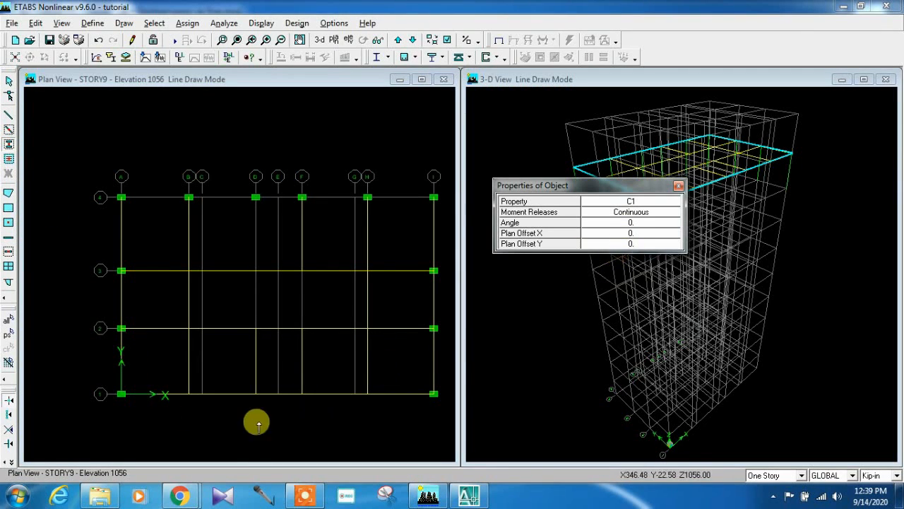
pyautogui.click(198, 393)
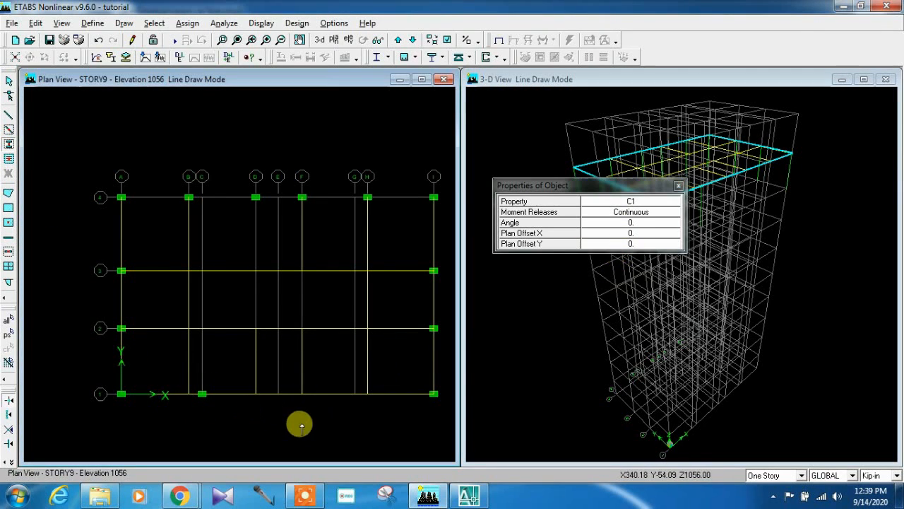
pyautogui.click(368, 393)
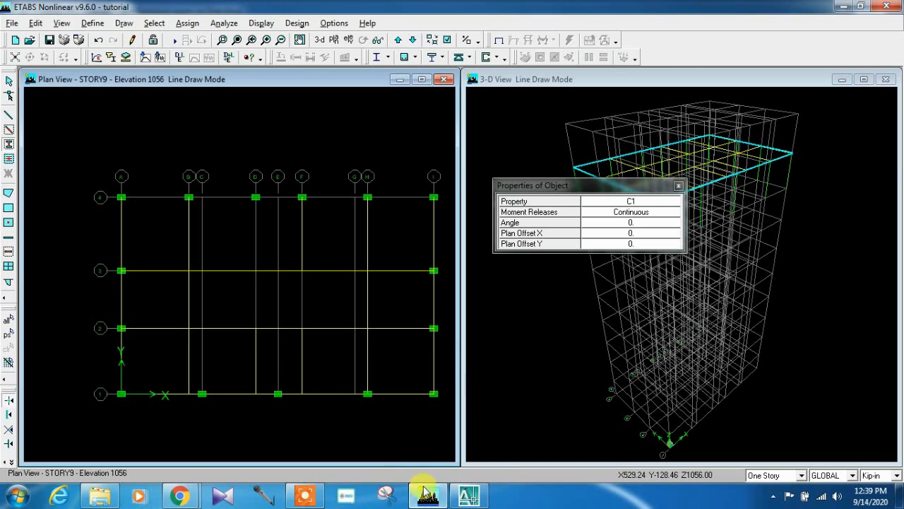
# Recheck the bottom row of columns in AutoCAD, return to ETABS and place a C1 column at grid point G-1
pyautogui.moveTo(433, 500)
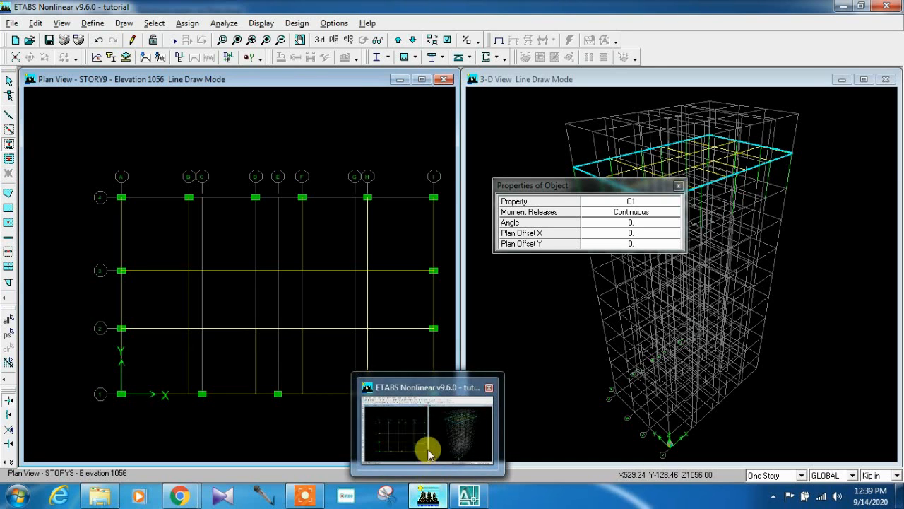
pyautogui.moveTo(469, 496)
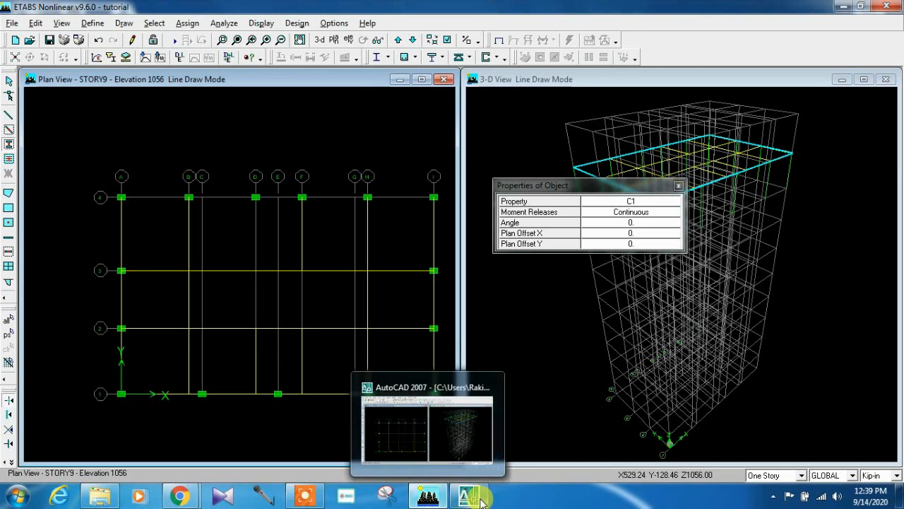
pyautogui.click(478, 443)
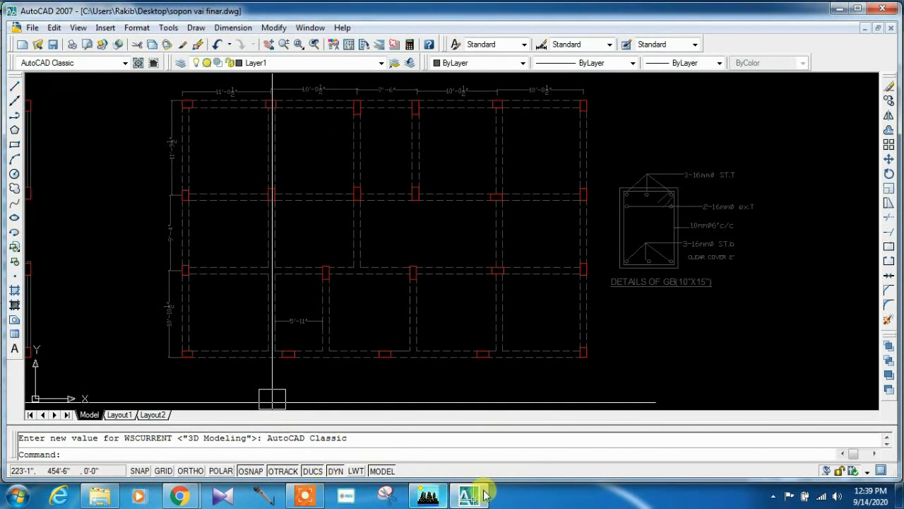
pyautogui.click(431, 498)
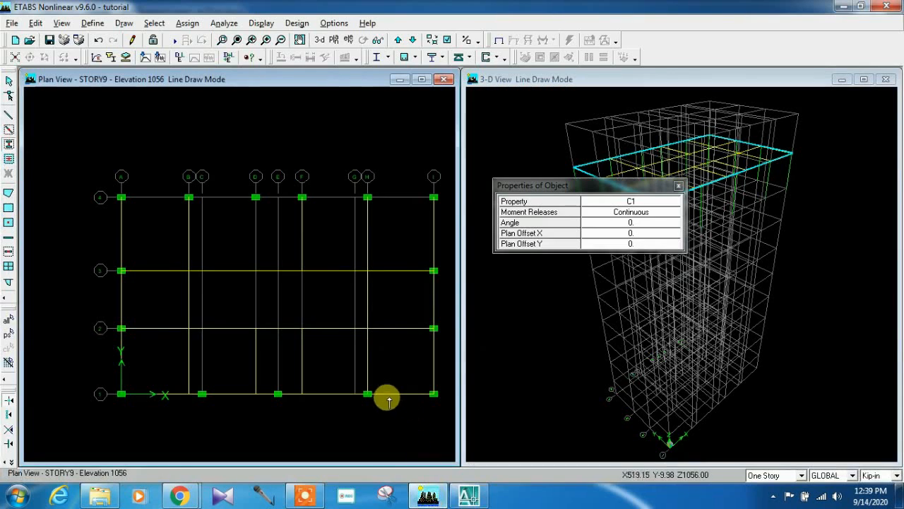
pyautogui.click(277, 394)
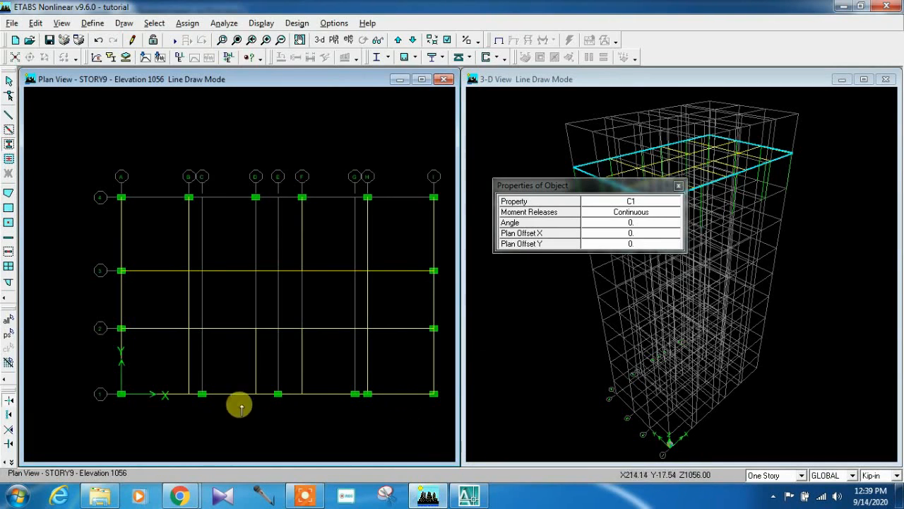
# Leave column placement and delete the column at grid point H-1 together with the beams meeting there
pyautogui.press('Escape')
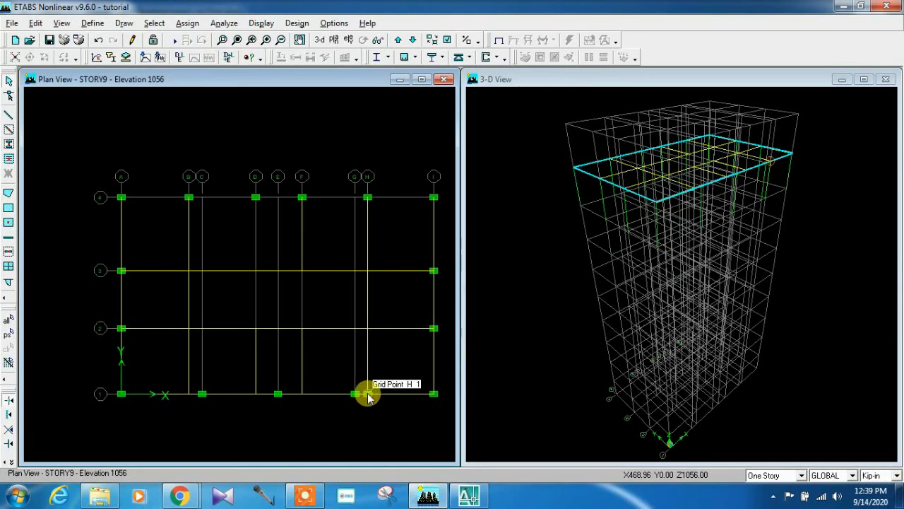
pyautogui.click(367, 394)
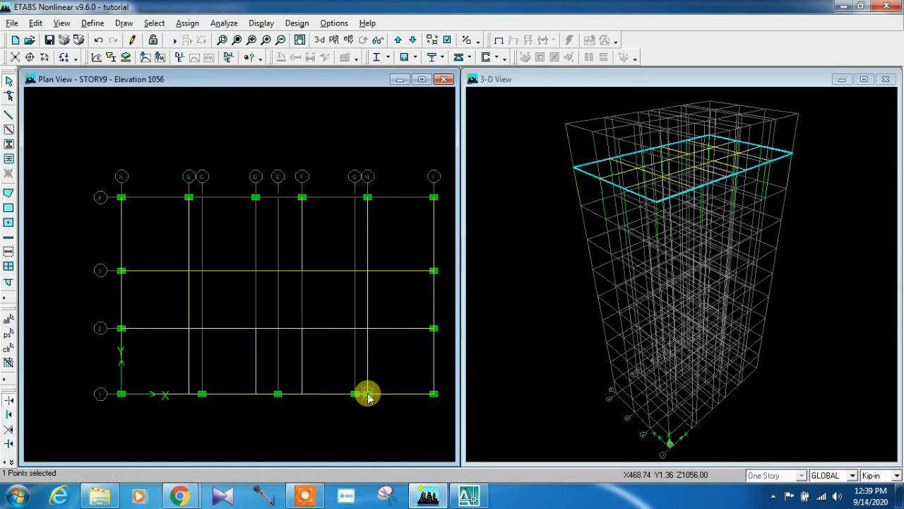
pyautogui.click(392, 443)
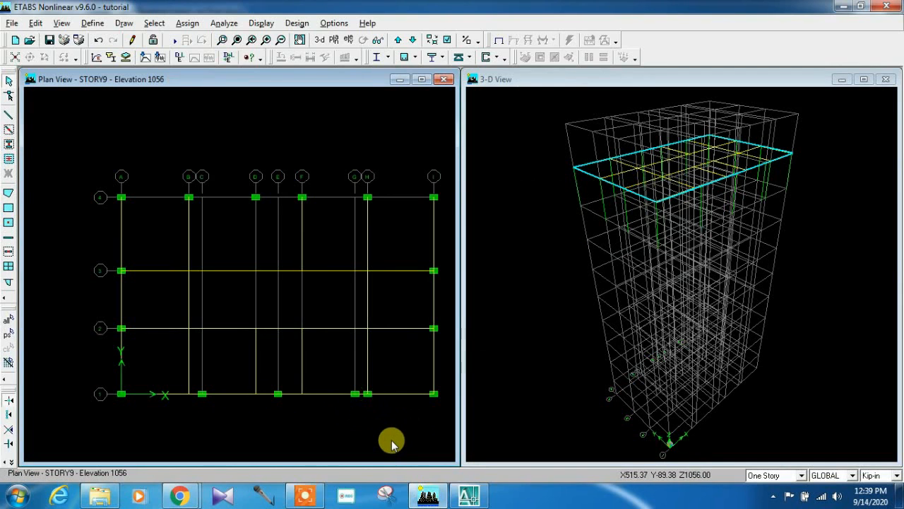
pyautogui.doubleClick(369, 397)
pyautogui.click(668, 81)
pyautogui.click(368, 395)
pyautogui.click(369, 397)
pyautogui.click(361, 397)
pyautogui.press('Delete')
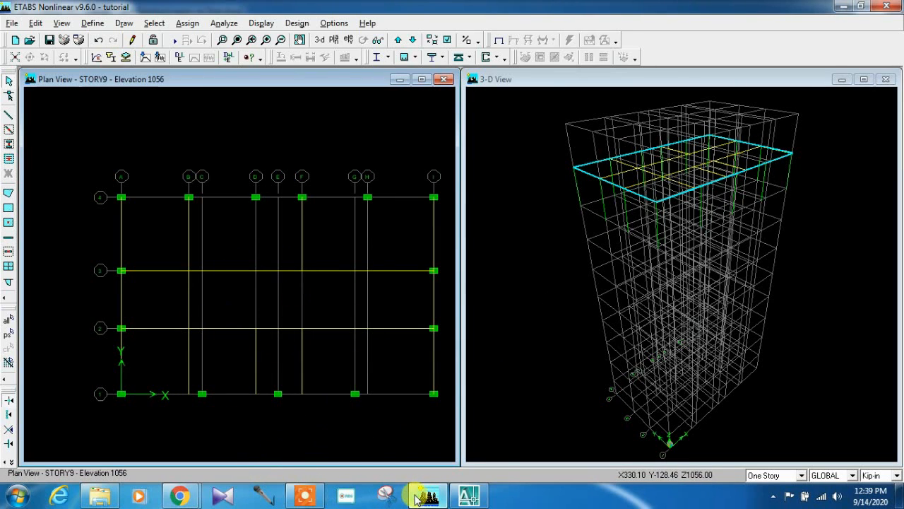
# Compare the second row of columns in AutoCAD with the ETABS plan and place C1 columns on grid line 2 at grids D, F and H
pyautogui.moveTo(418, 498)
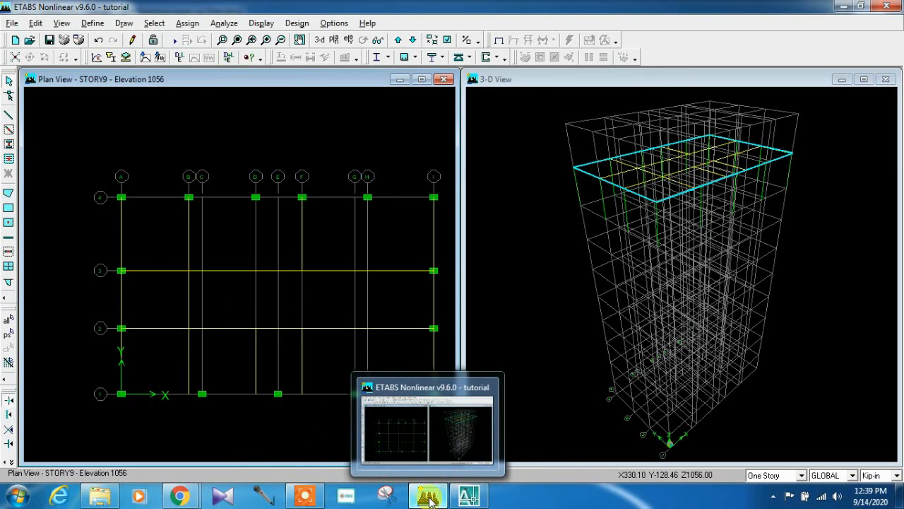
pyautogui.click(468, 497)
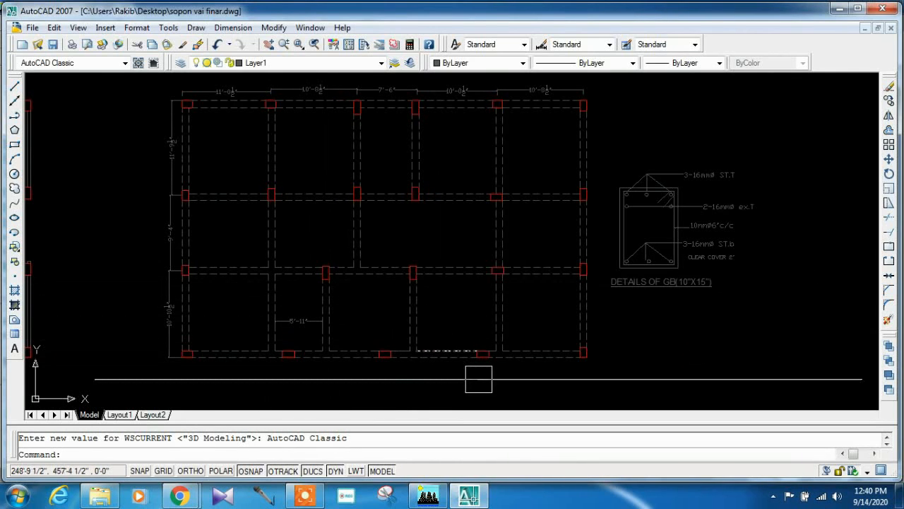
pyautogui.click(427, 495)
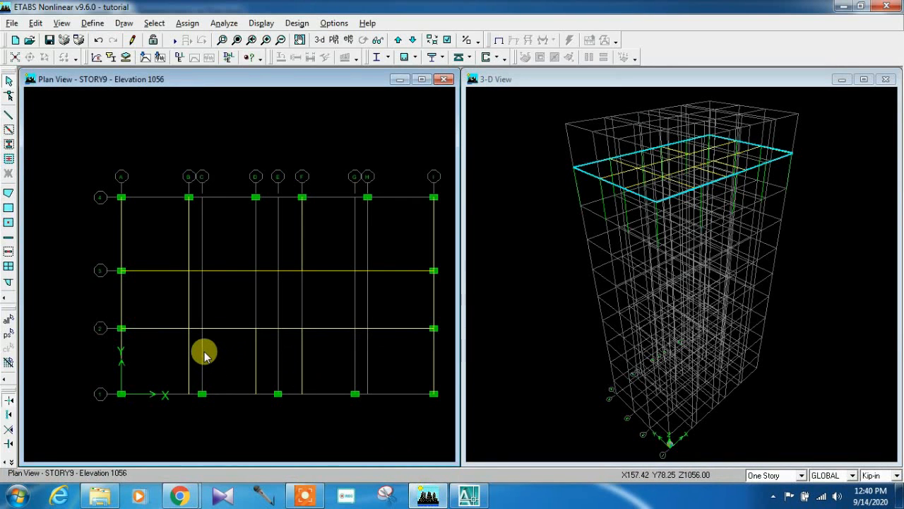
pyautogui.click(439, 498)
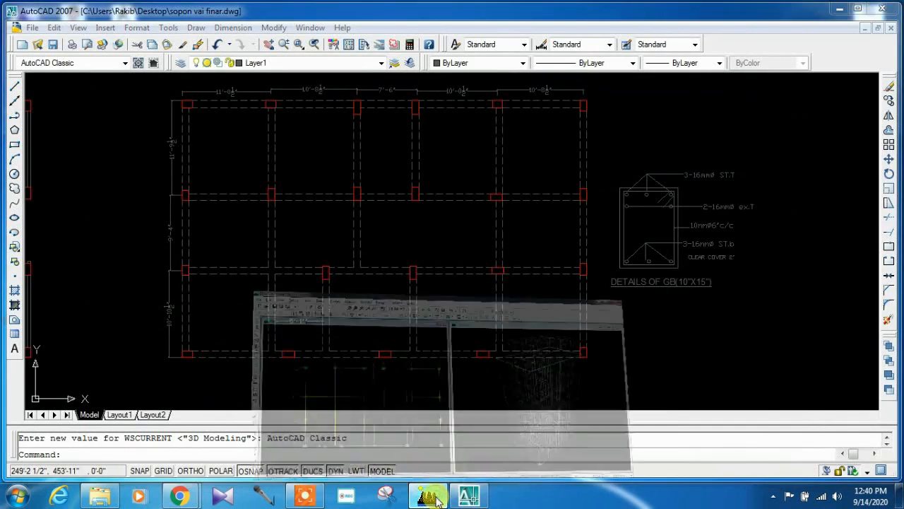
pyautogui.click(438, 498)
pyautogui.click(258, 334)
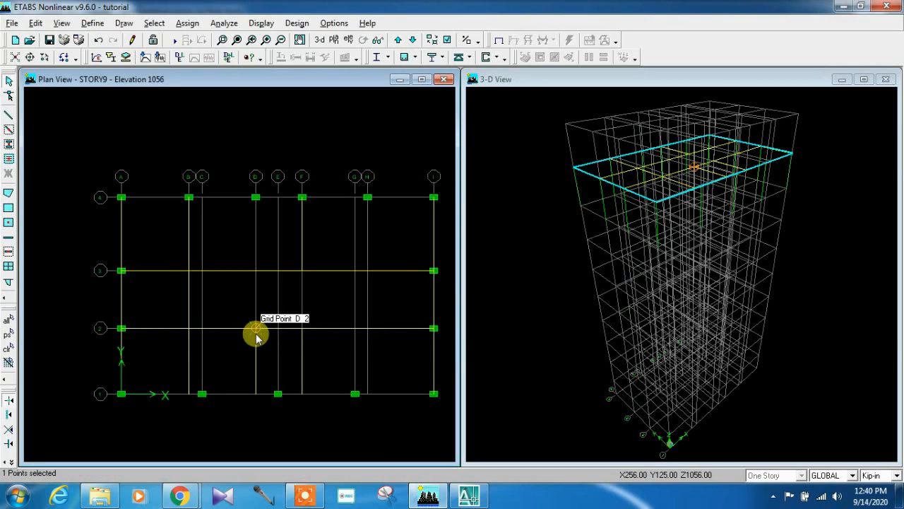
pyautogui.click(9, 144)
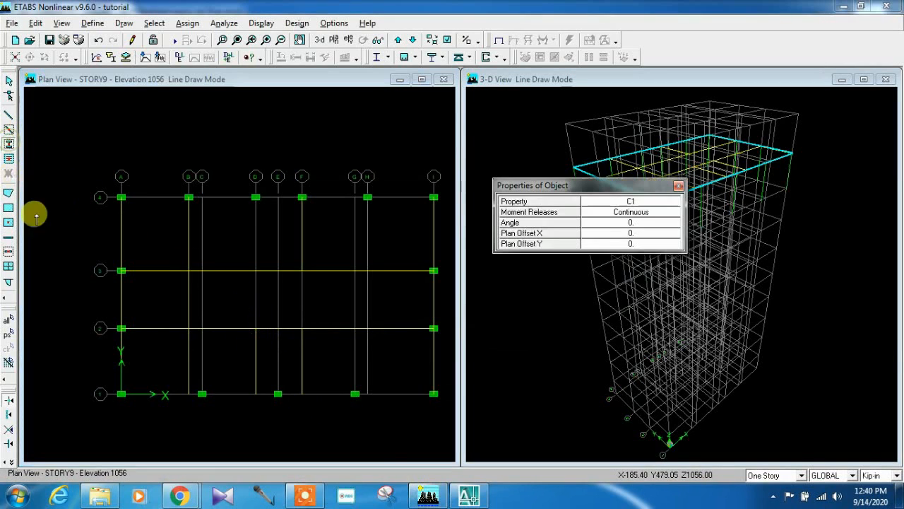
pyautogui.click(256, 329)
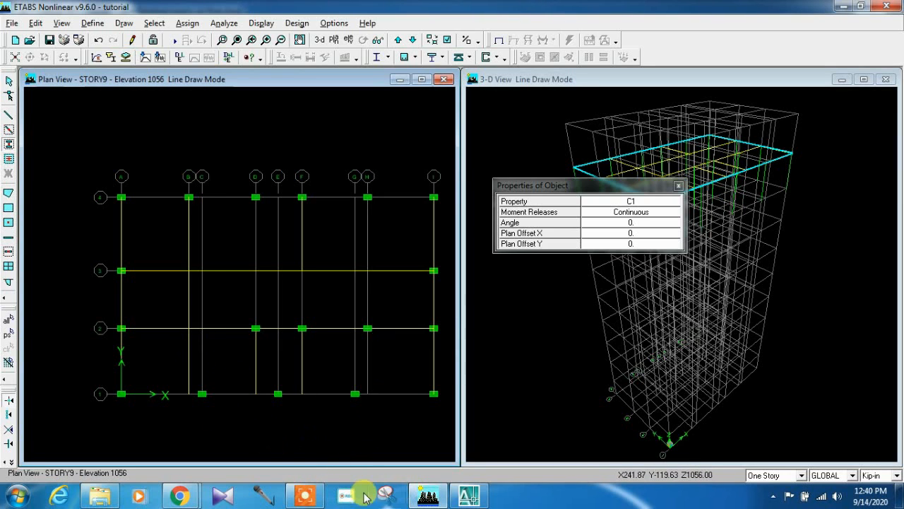
# Recheck the interior columns in AutoCAD, set the ETABS column property to C2 and place a column at grid point B-3
pyautogui.click(469, 496)
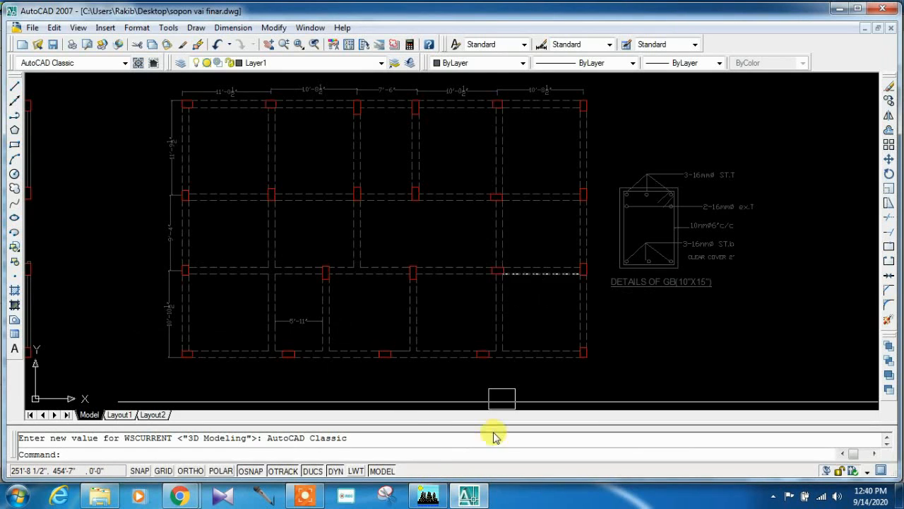
pyautogui.click(428, 497)
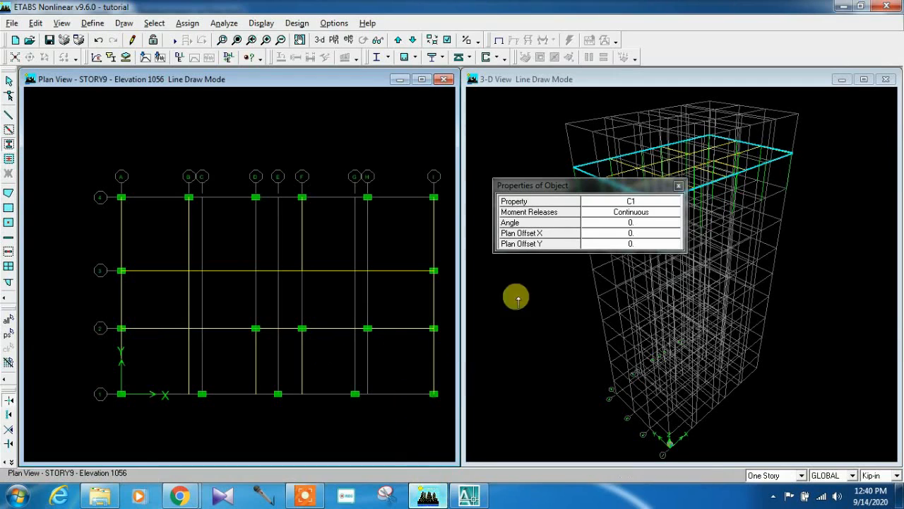
pyautogui.click(650, 204)
pyautogui.click(648, 202)
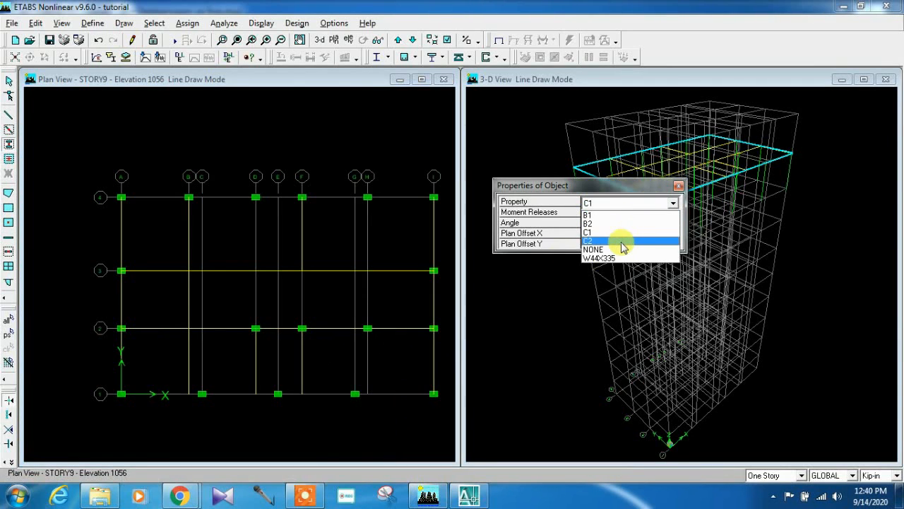
pyautogui.click(621, 242)
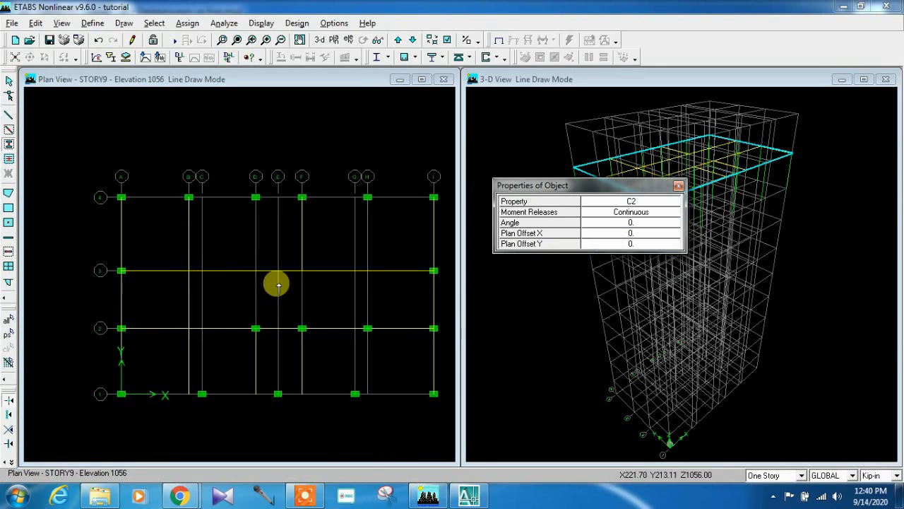
pyautogui.click(430, 499)
pyautogui.click(469, 497)
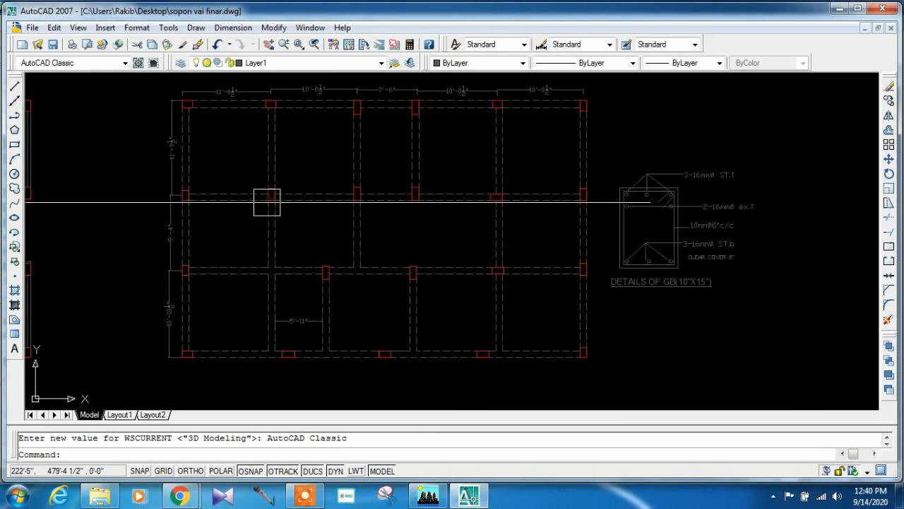
pyautogui.click(458, 494)
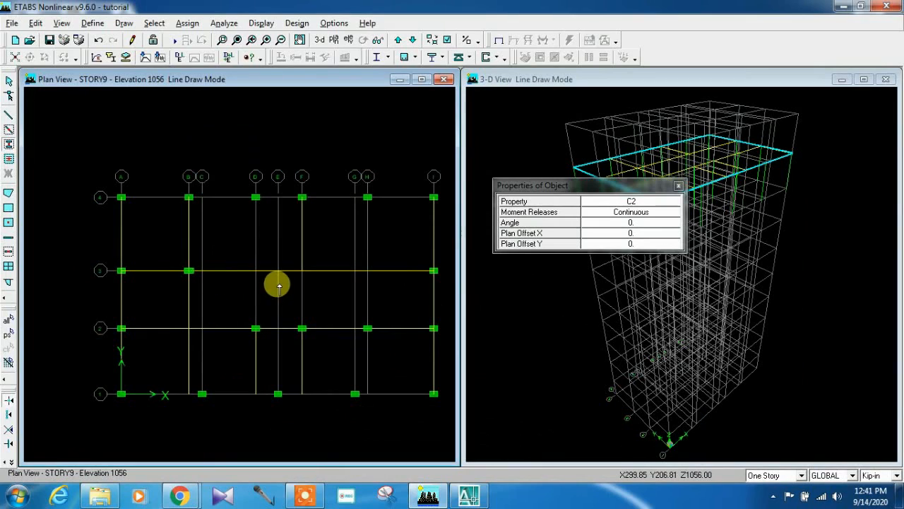
# Check the next interior column of the row in AutoCAD, return to ETABS and place a C2 column at grid point E-3
pyautogui.click(428, 494)
pyautogui.click(427, 494)
pyautogui.click(468, 495)
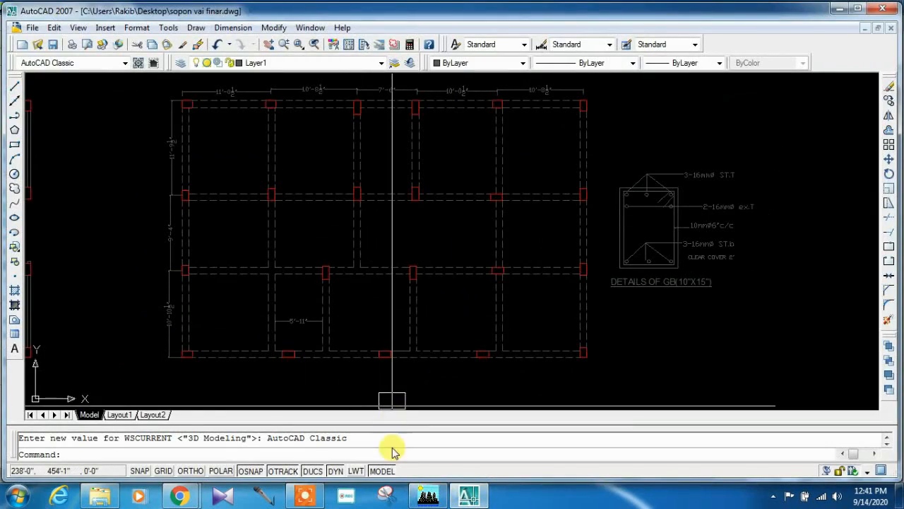
pyautogui.click(426, 497)
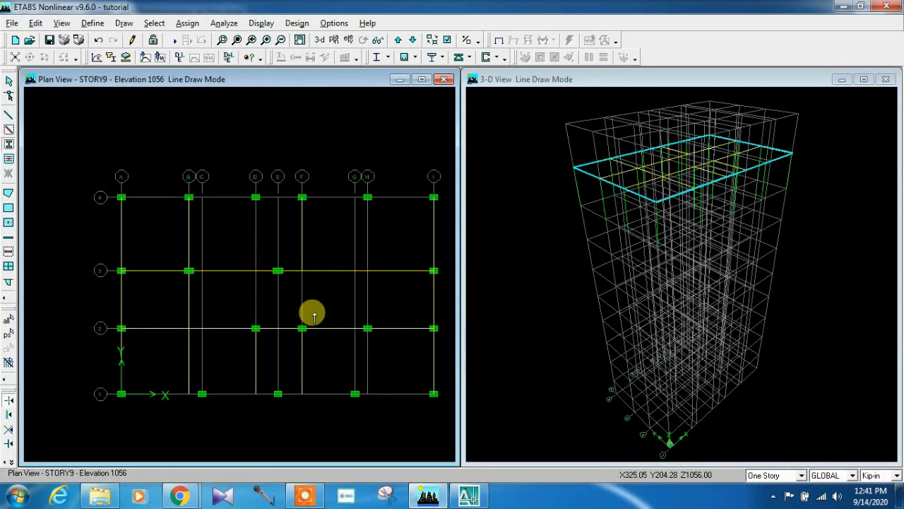
# Place C2 columns at grid points F-3 and H-3 in ETABS, checking the row against the AutoCAD layout
pyautogui.click(467, 497)
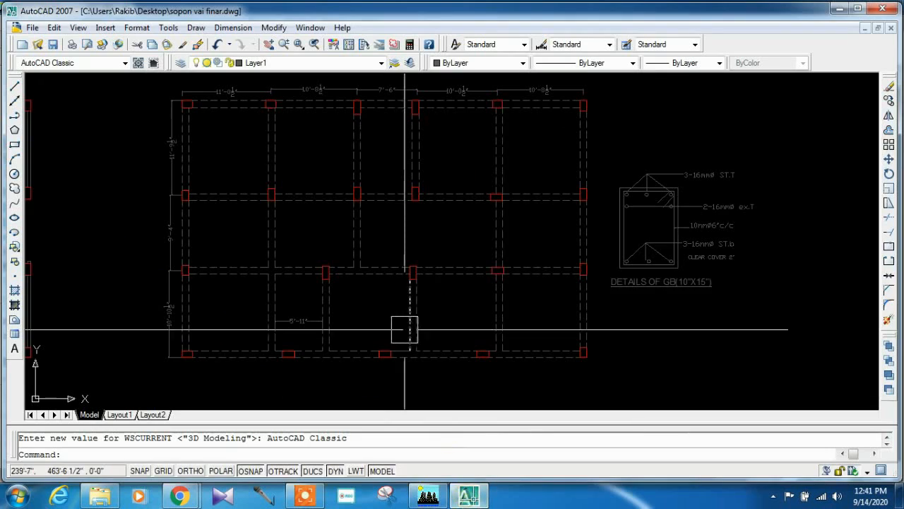
pyautogui.click(438, 496)
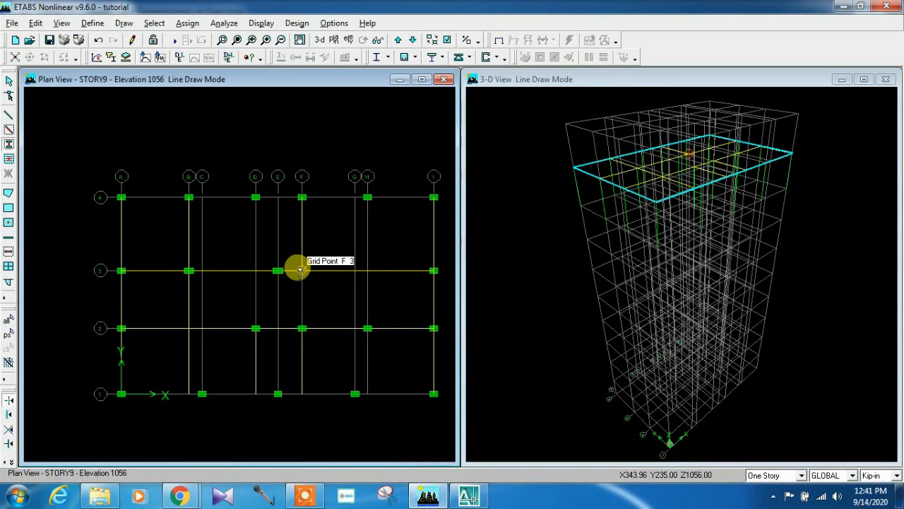
pyautogui.click(424, 494)
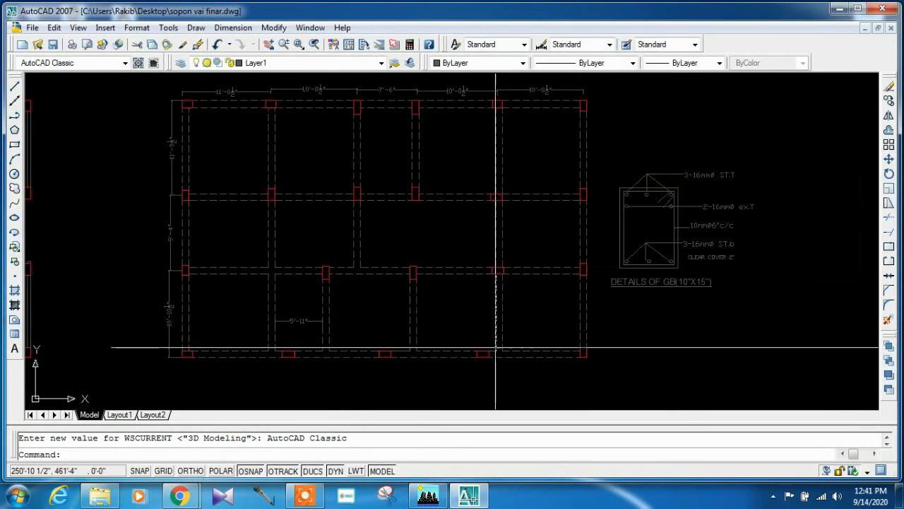
pyautogui.click(431, 497)
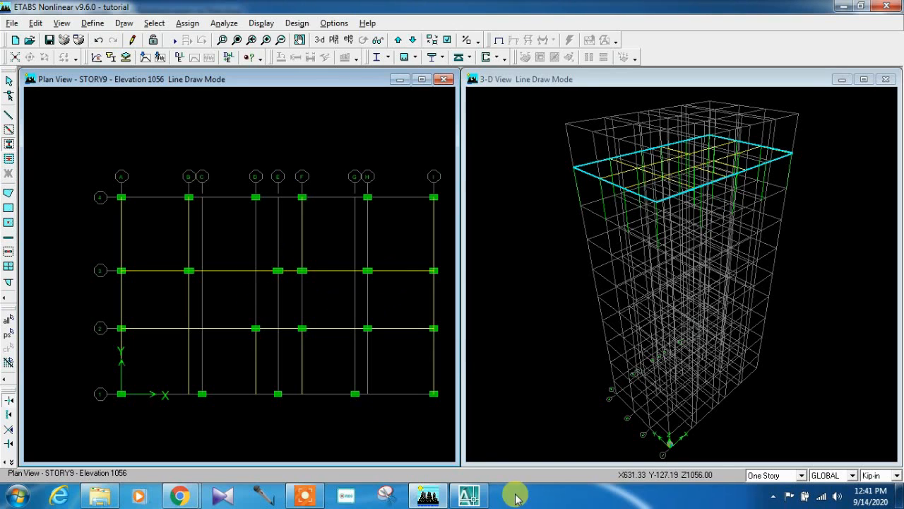
pyautogui.click(465, 497)
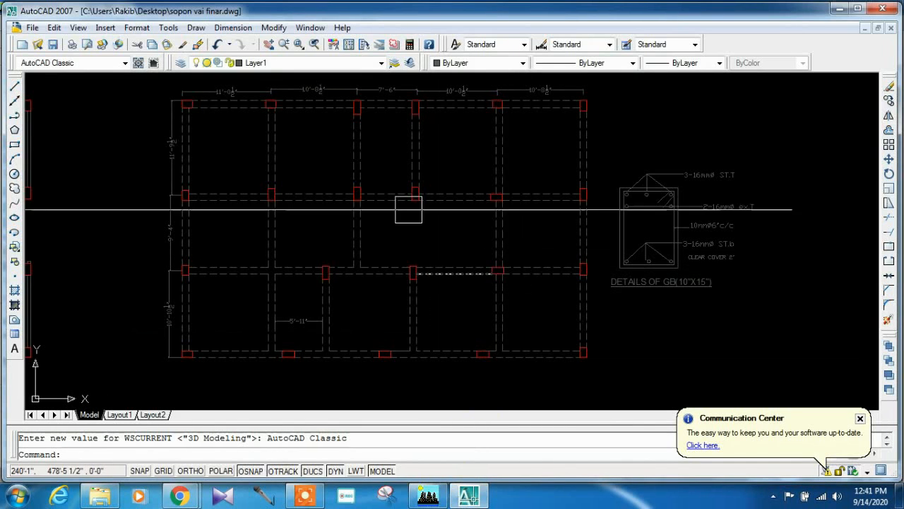